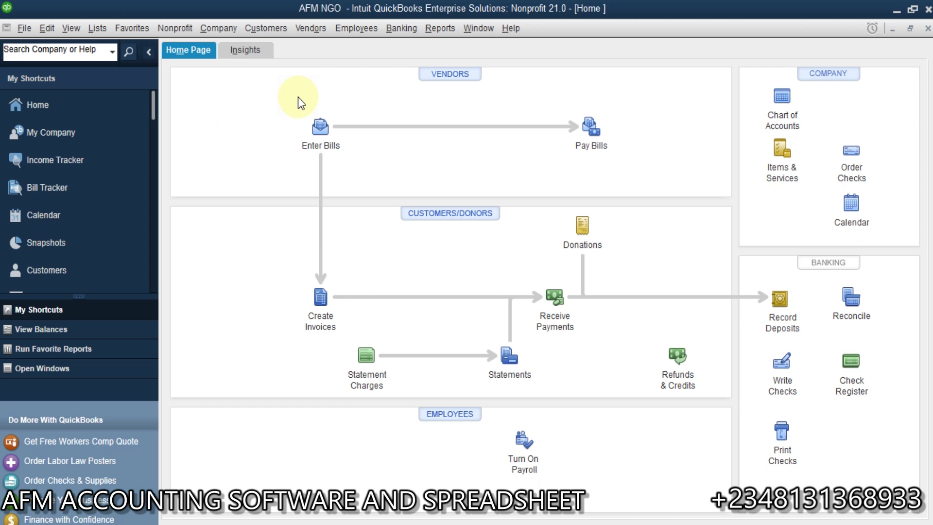
Browse the available report types and close the list without choosing one.
click(365, 271)
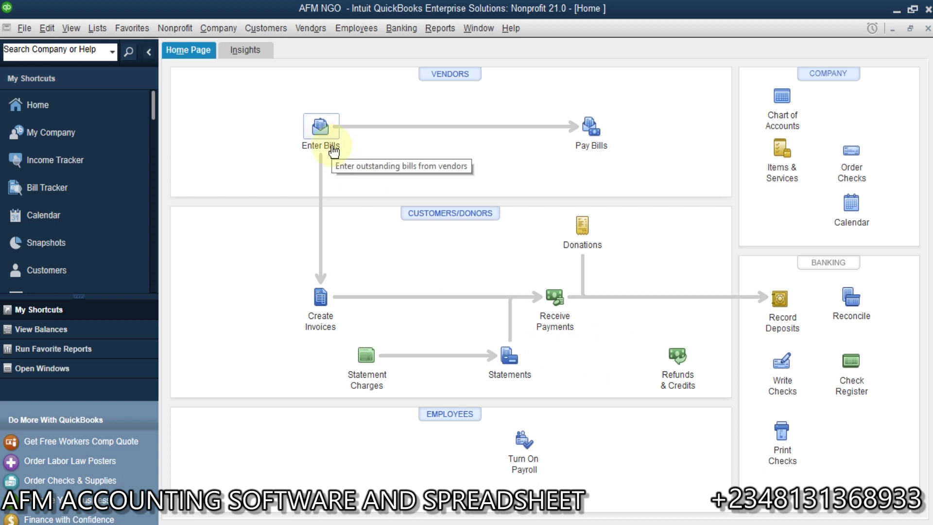
click(440, 29)
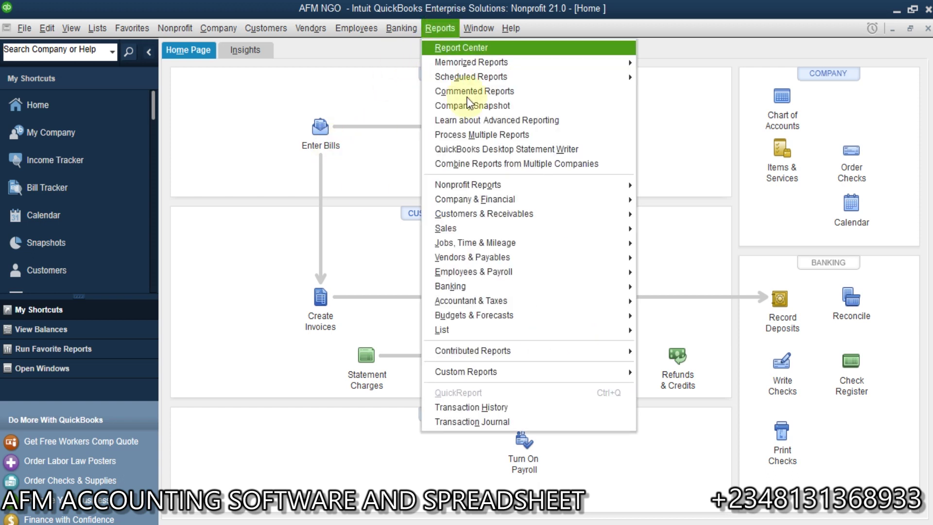
mouse_move(567, 184)
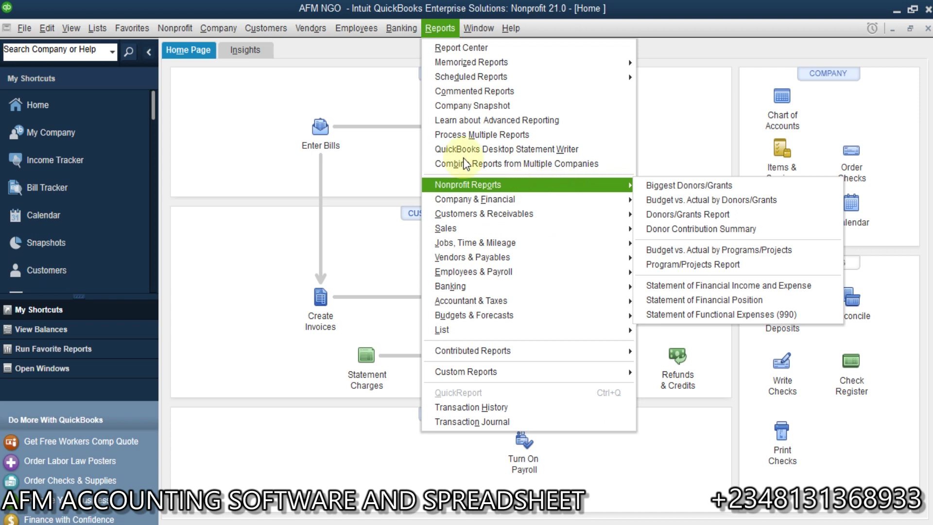
click(206, 205)
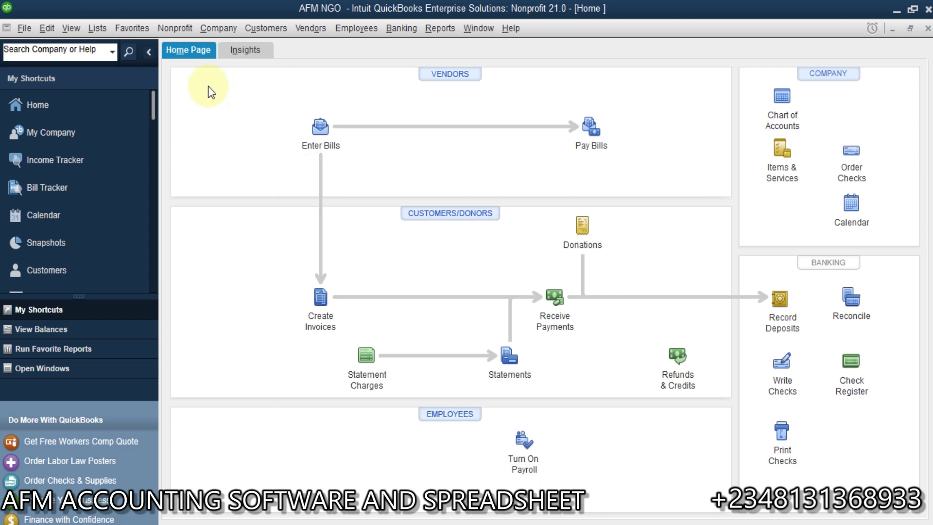
Bring up the AFM NGO Class List, which has no classes yet.
click(45, 28)
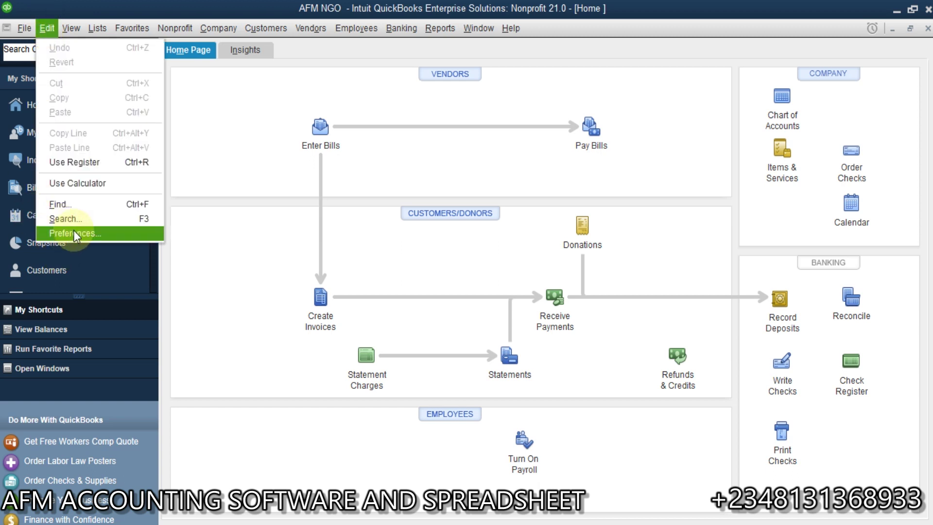
mouse_move(102, 37)
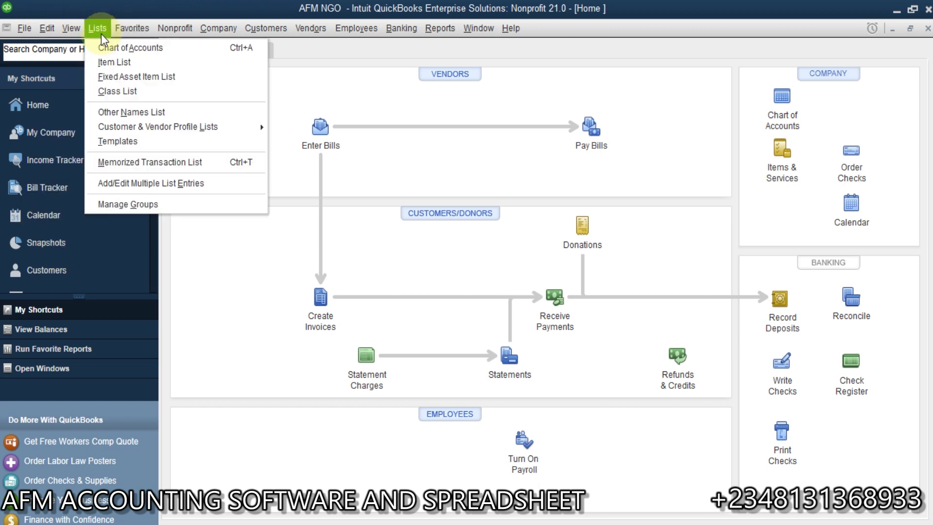
click(121, 96)
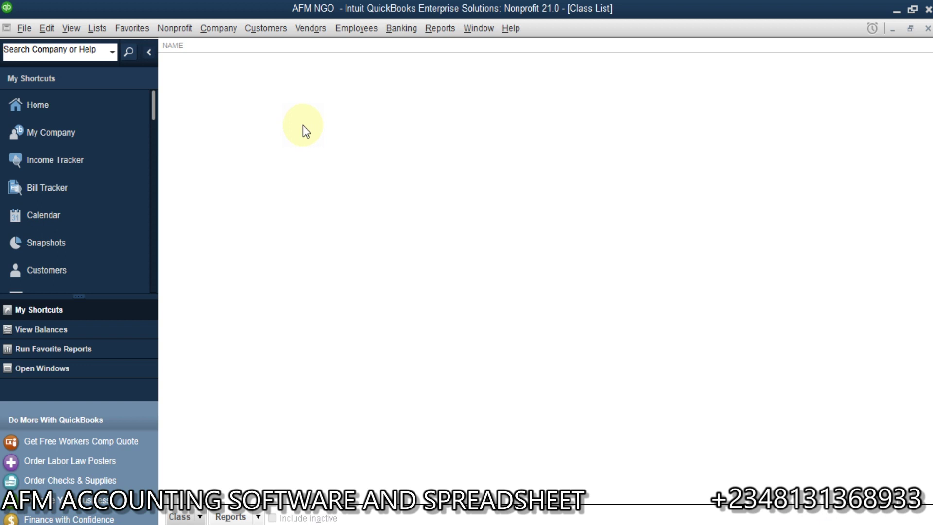
Create two new classes, Orphanage and Free School Fees, from the Class List.
right_click(325, 139)
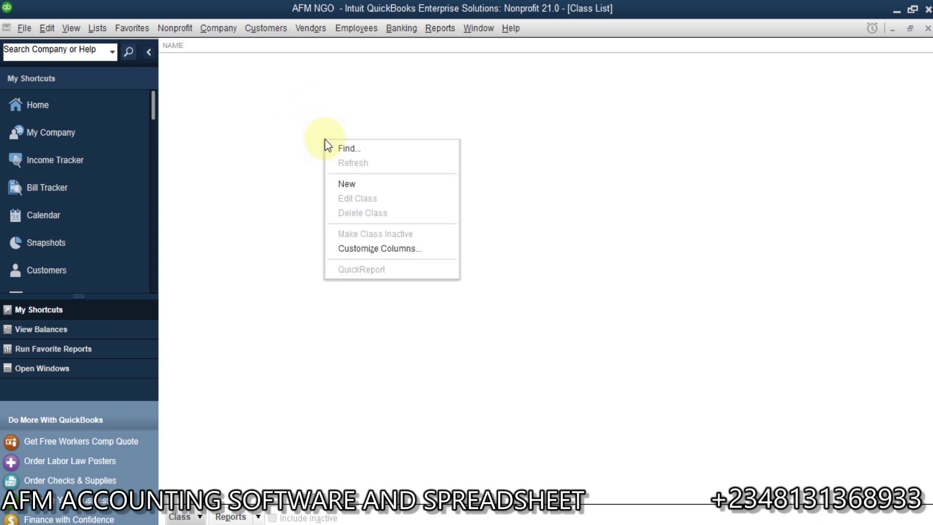
click(348, 186)
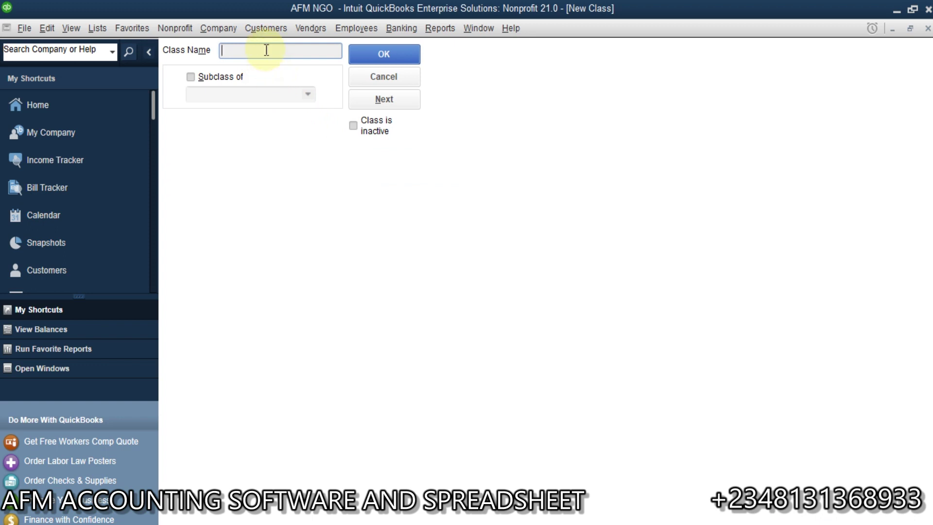
text(Co)
text(mmunity)
text( Se)
text(r)
key(BackSpace)
key(BackSpace)
key(BackSpace)
key(BackSpace)
key(BackSpace)
key(BackSpace)
key(BackSpace)
key(BackSpace)
key(BackSpace)
key(BackSpace)
key(BackSpace)
key(BackSpace)
key(BackSpace)
text(Orphanage)
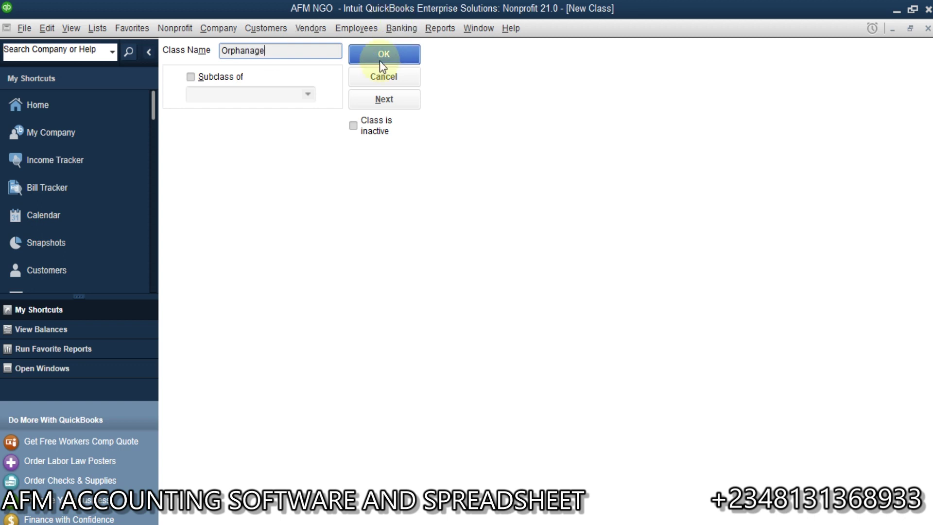
click(391, 99)
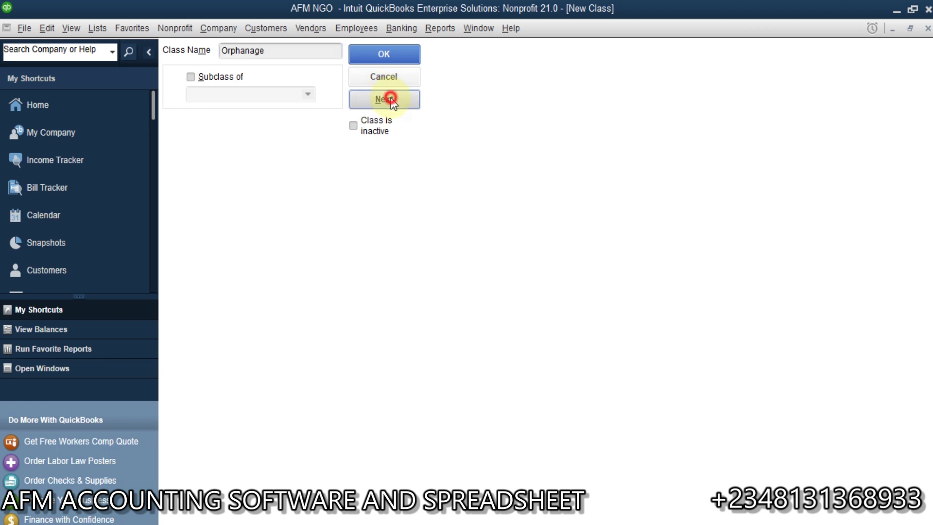
click(278, 53)
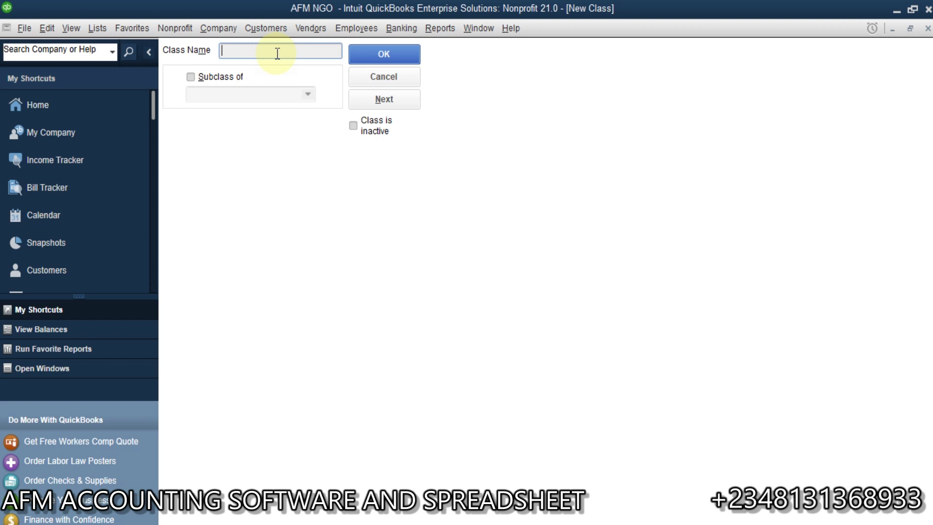
text(Free School Fees)
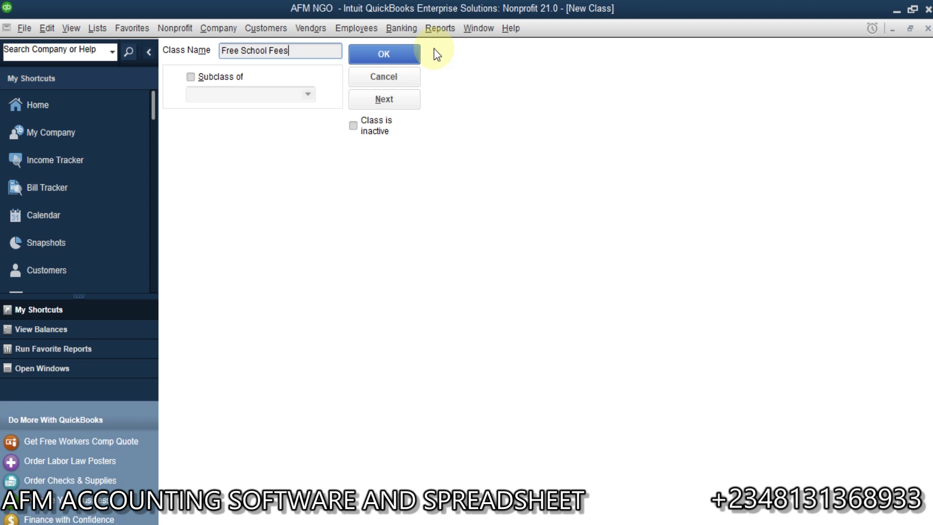
click(398, 53)
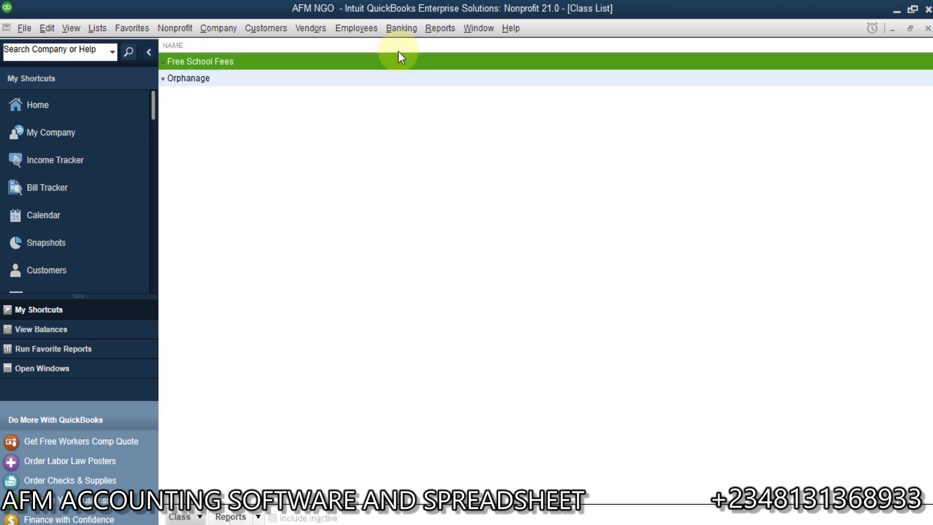
Create a third class named Less Priviledge from the Class menu.
click(200, 517)
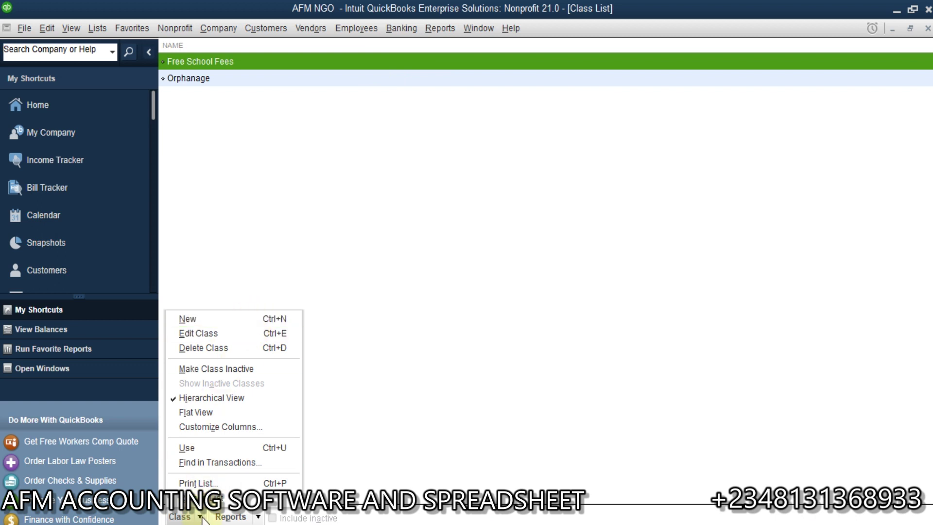
click(228, 319)
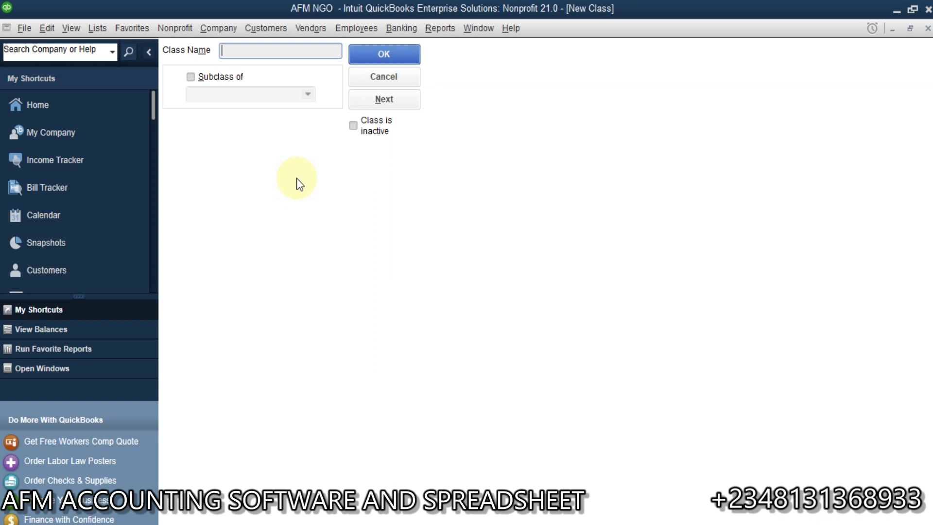
text(Bling)
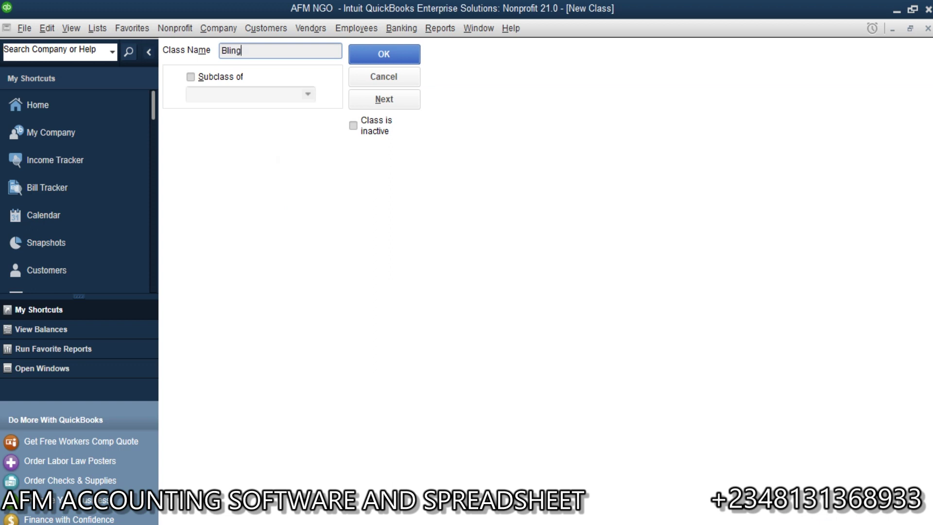
key(BackSpace)
text(d)
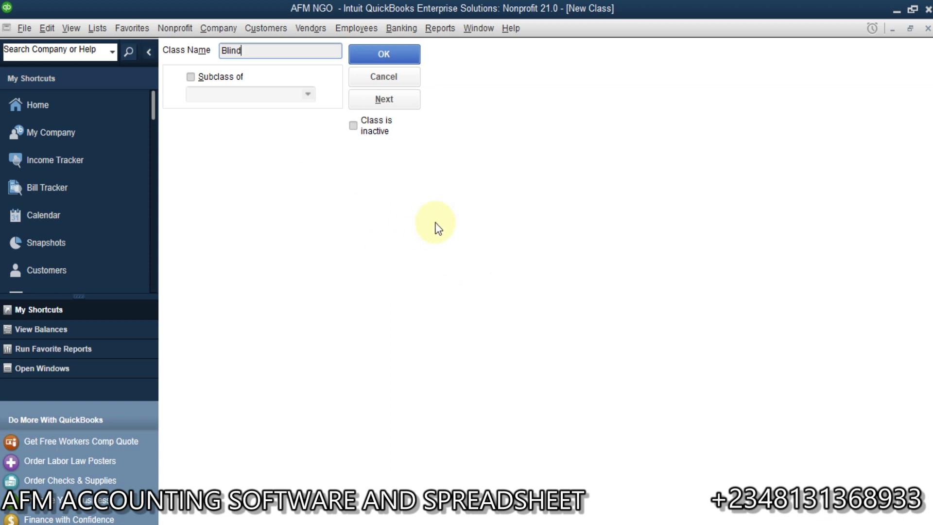
key(BackSpace)
key(BackSpace)
key(BackSpace)
key(BackSpace)
key(BackSpace)
text(Less)
text(Privil)
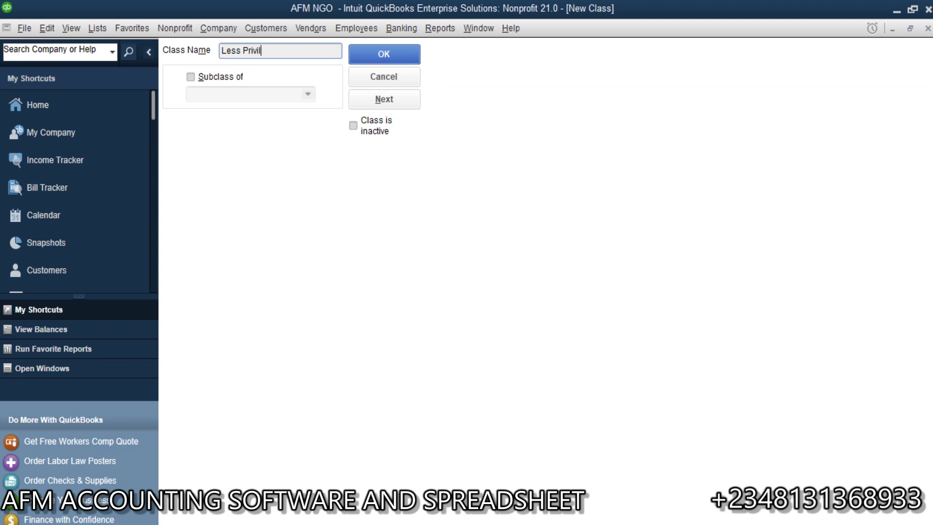
text(edge)
click(388, 53)
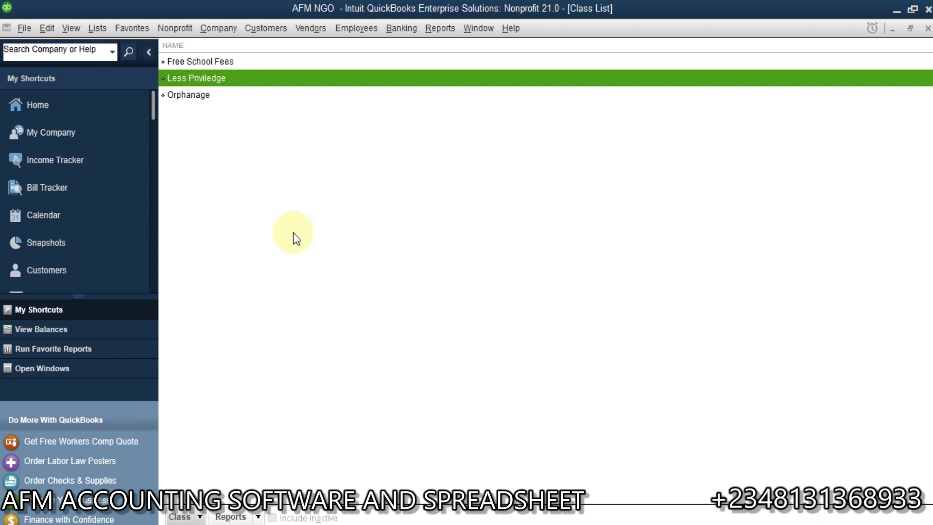
click(339, 233)
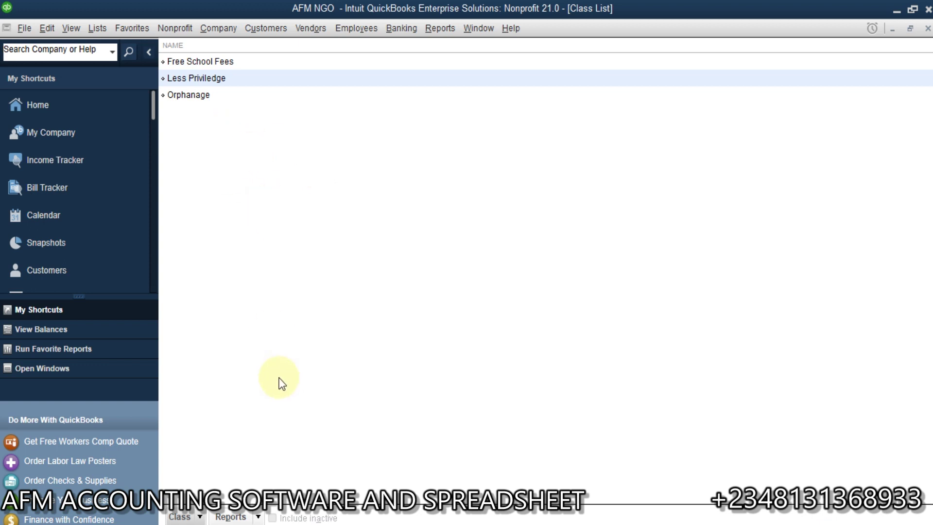
In the Customer Center, create a new customer record under the donor's full name.
click(272, 27)
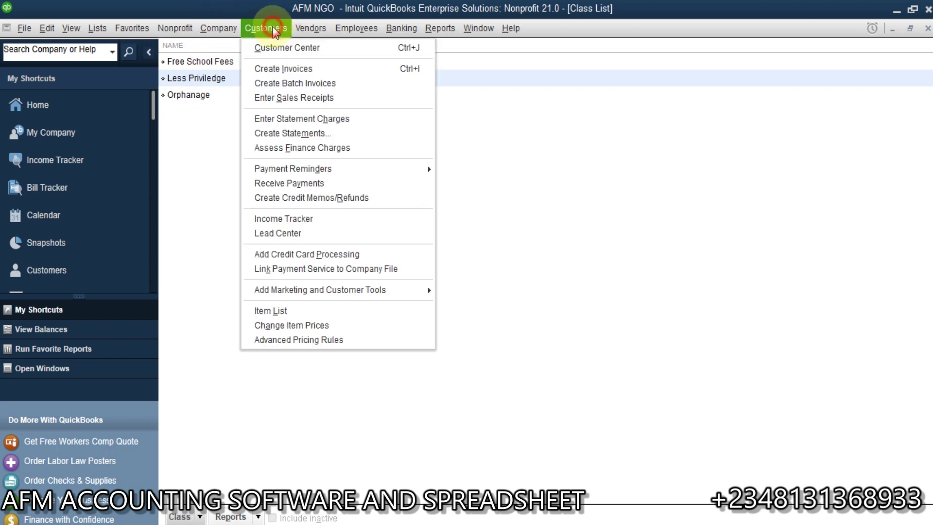
click(290, 47)
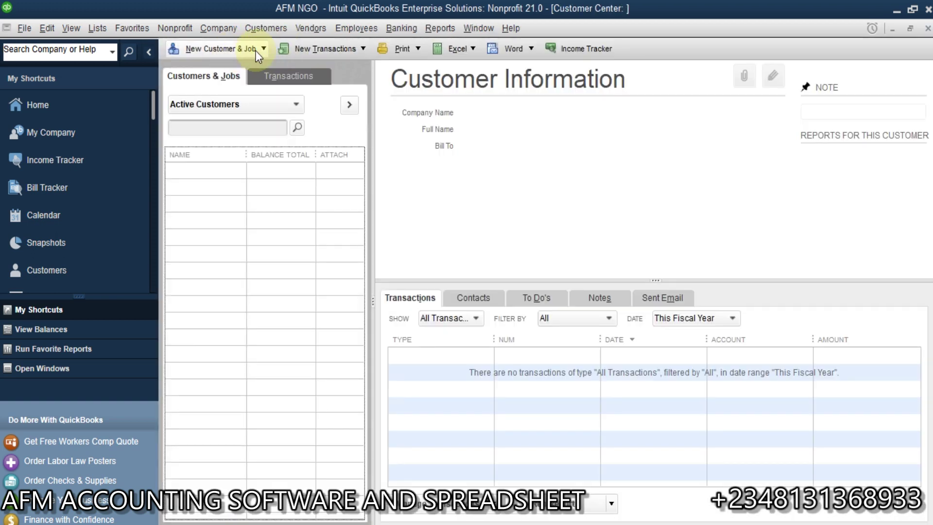
click(262, 50)
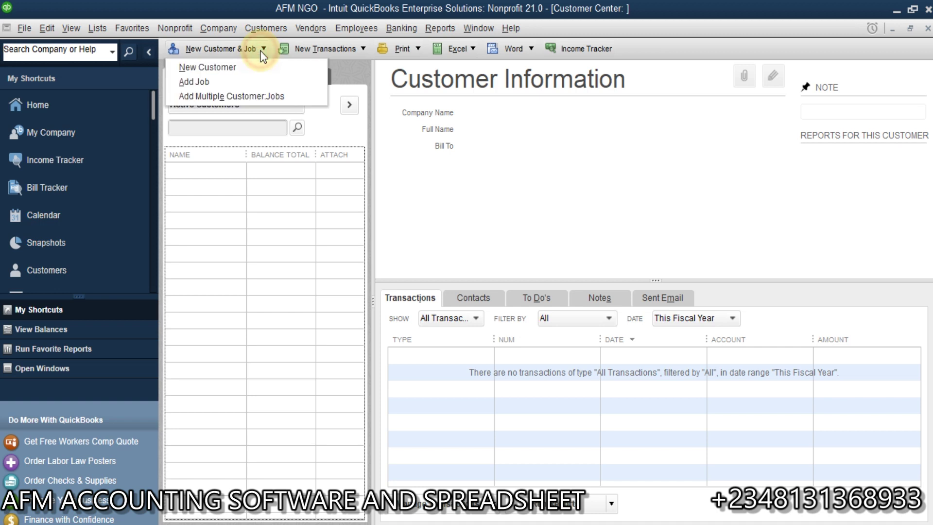
click(217, 67)
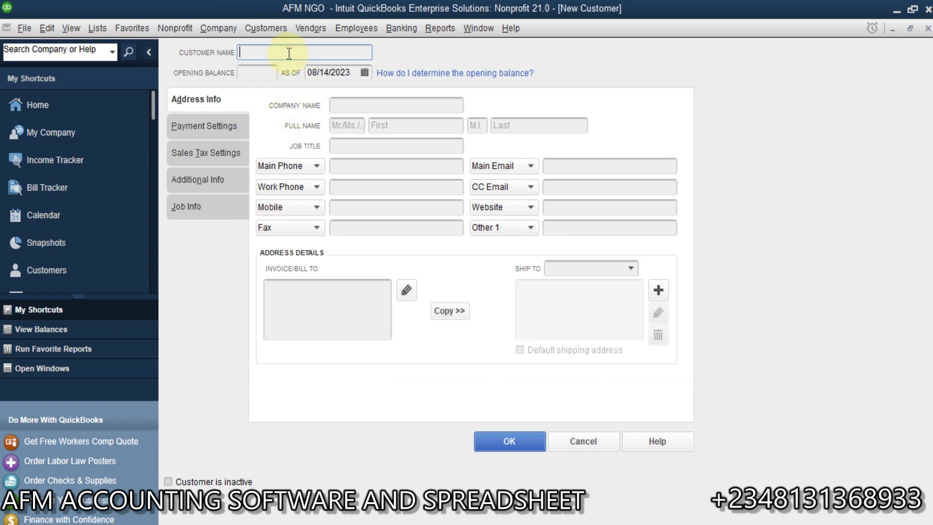
key(Left)
key(Left)
key(Left)
key(Left)
key(Left)
key(Left)
key(Left)
key(Left)
click(517, 445)
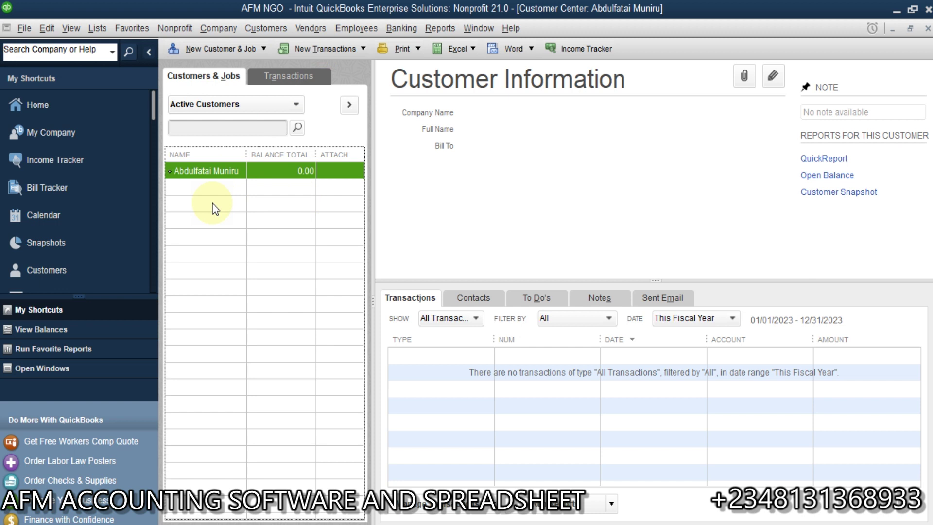
In the Vendor Center, create vendor ABD Construction with correct capitalization.
click(317, 27)
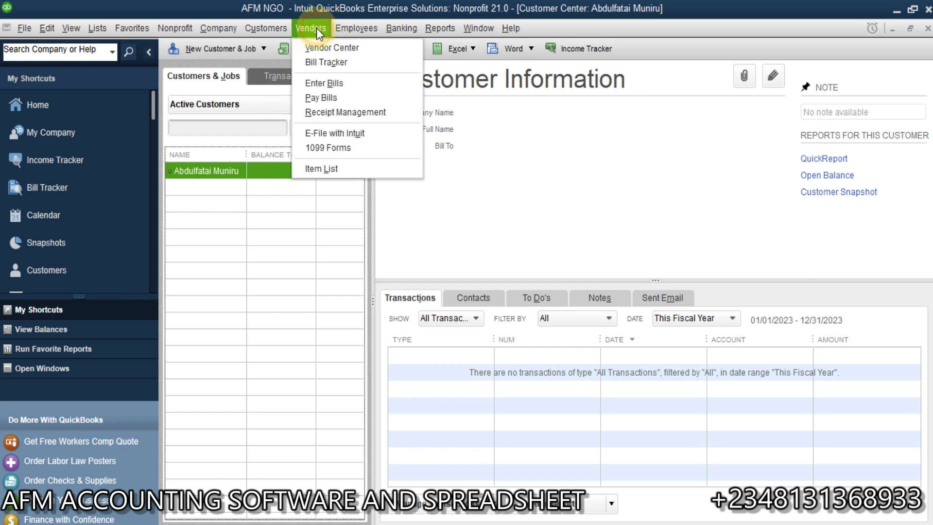
click(324, 47)
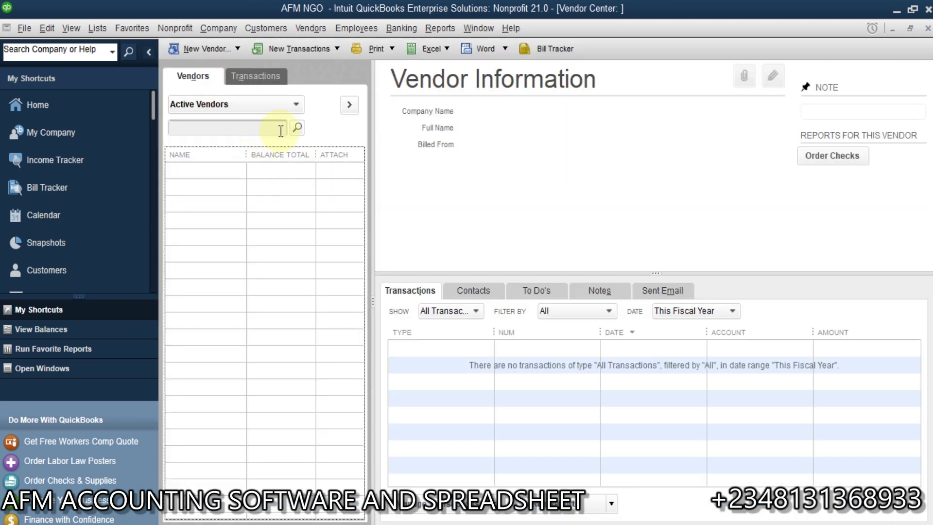
click(234, 55)
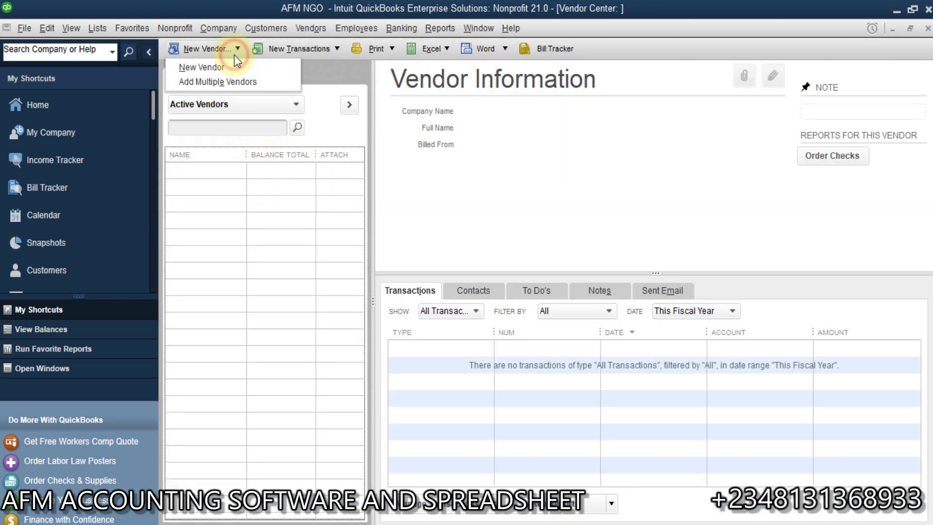
click(212, 68)
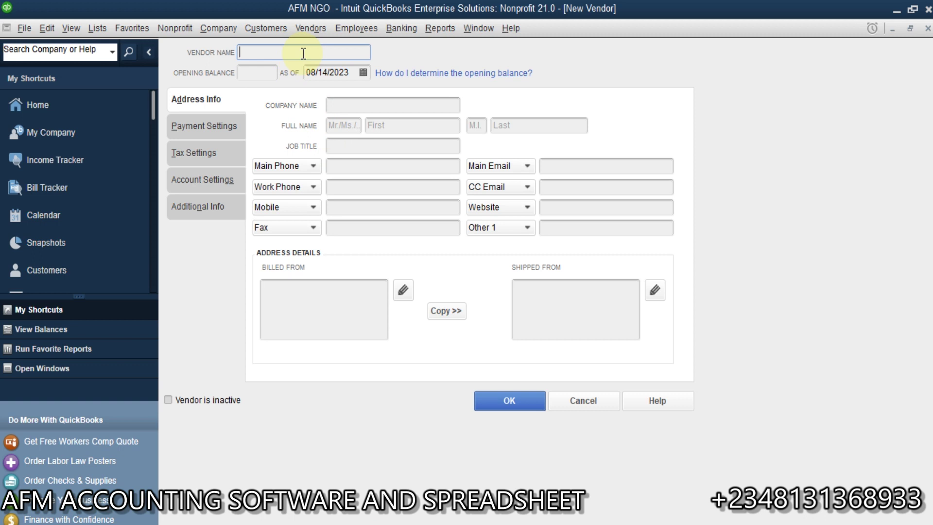
text(ABD COnstruction)
click(271, 52)
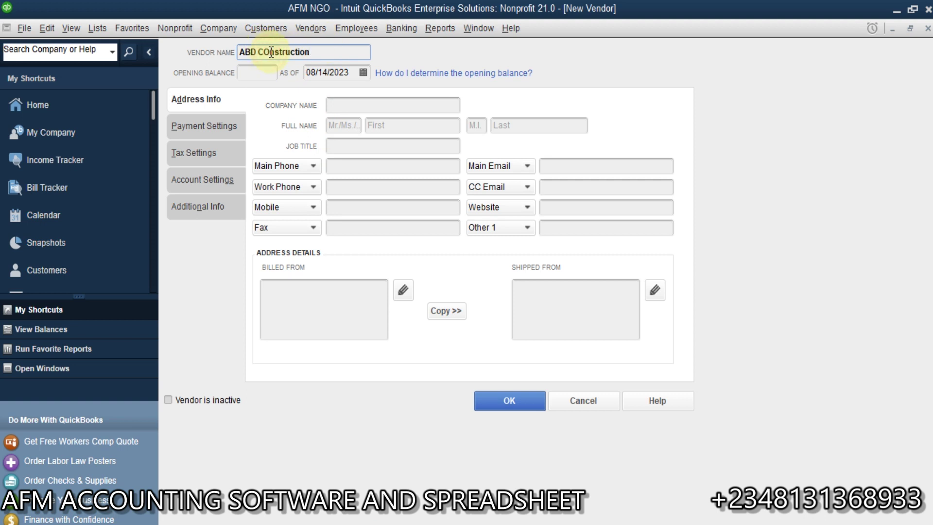
key(BackSpace)
text(o)
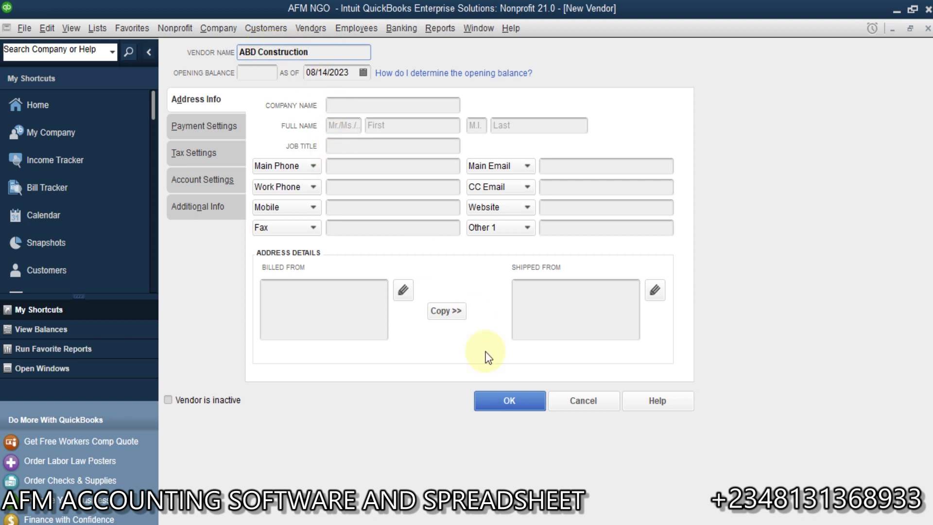
click(515, 400)
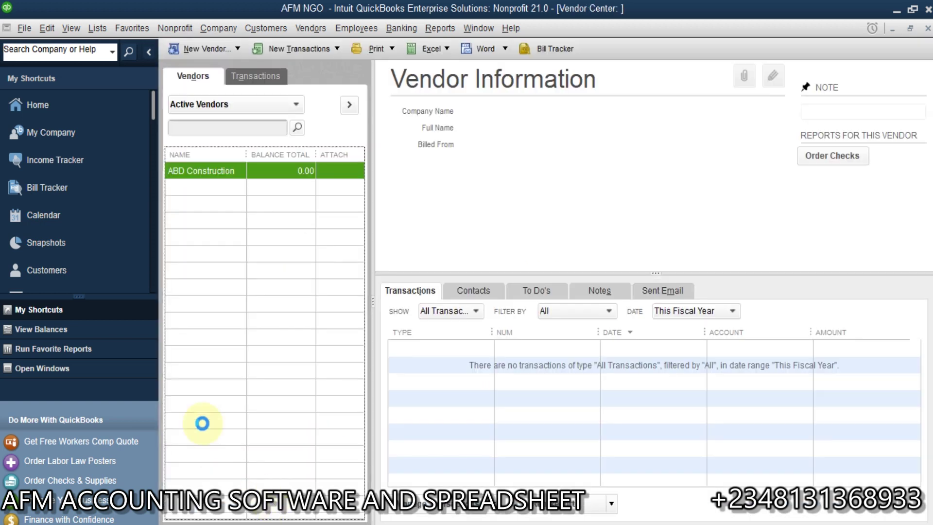
Rename the Less Priviledge class to Borehole Construction.
click(62, 368)
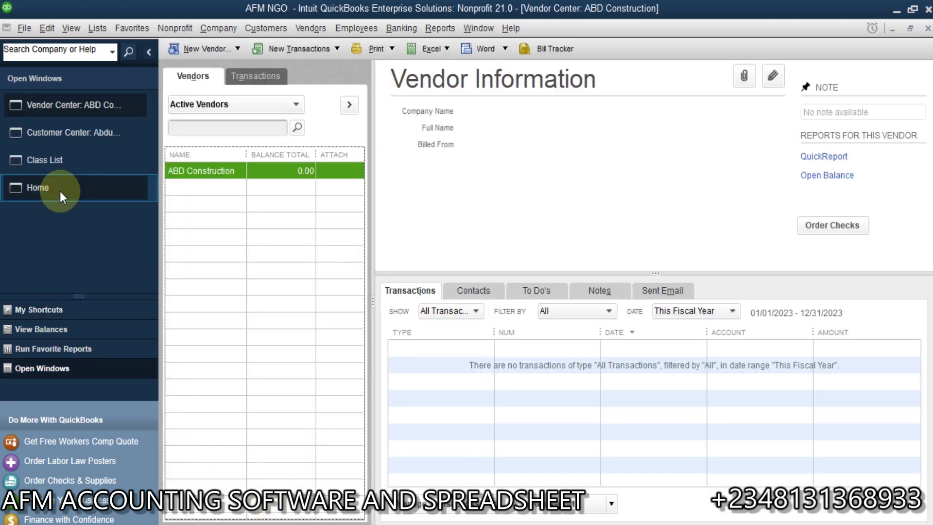
click(78, 168)
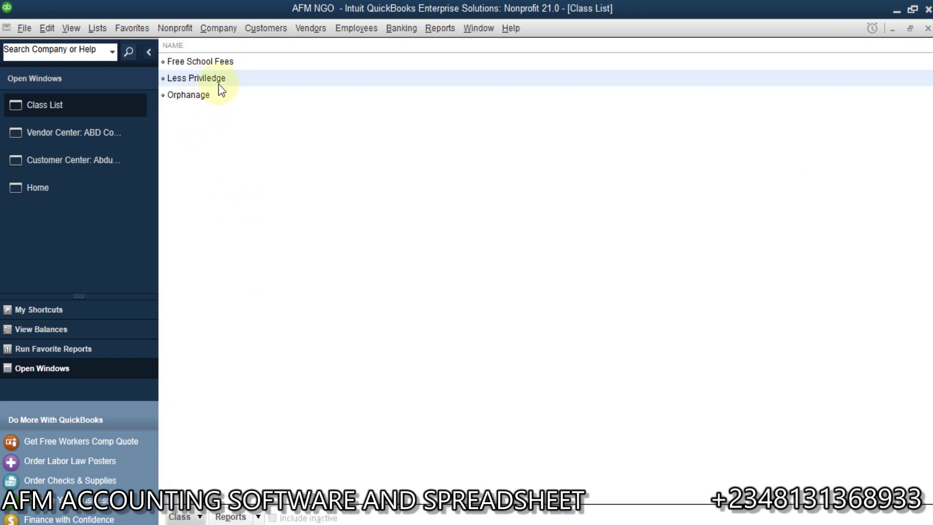
click(219, 85)
double_click(233, 81)
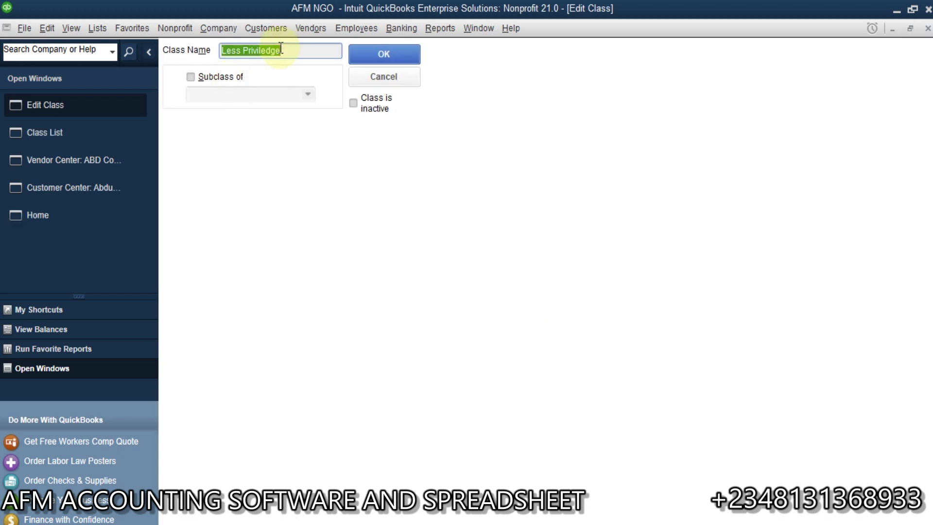
text(Borehole)
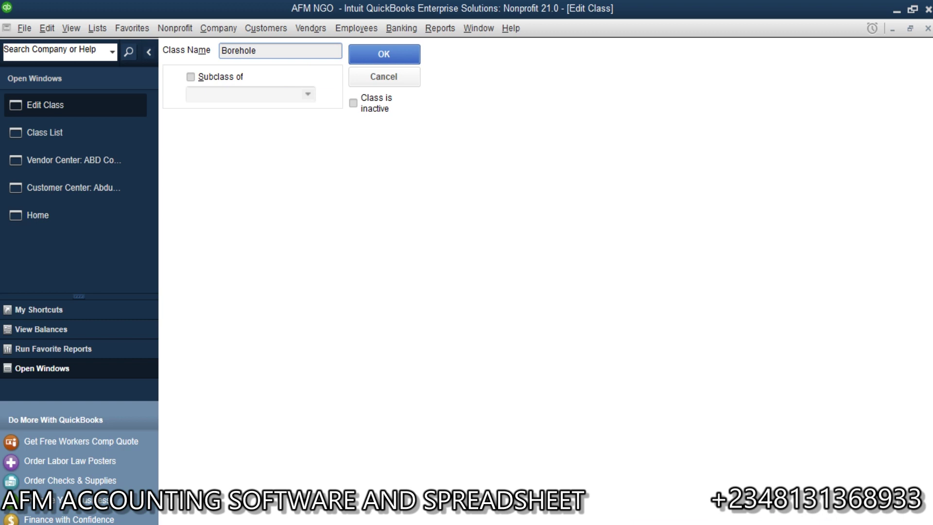
text( Construction)
click(386, 55)
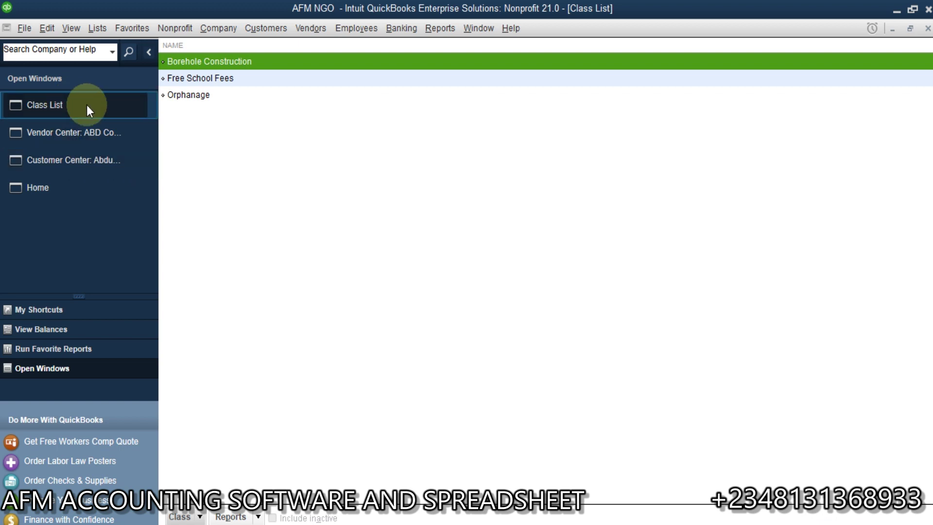
Switch to the home page, return to the Class List, and browse report categories.
click(72, 192)
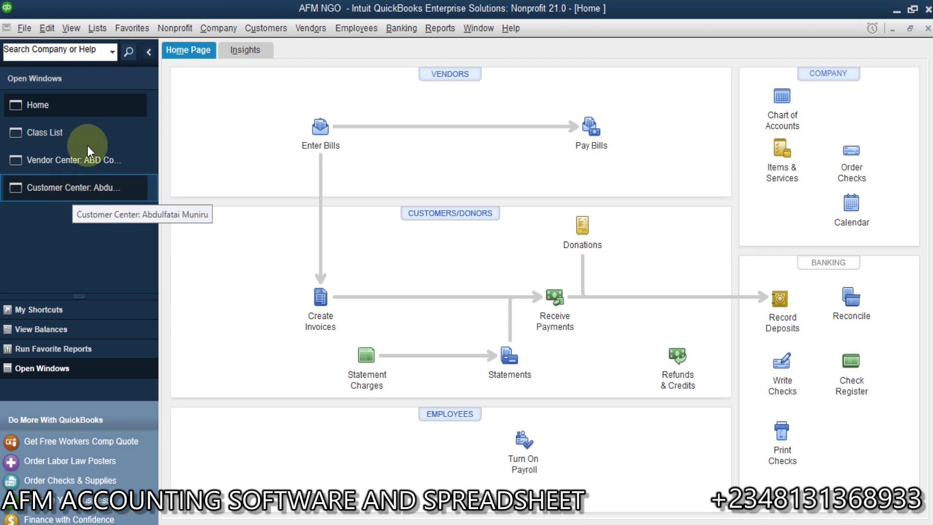
click(93, 127)
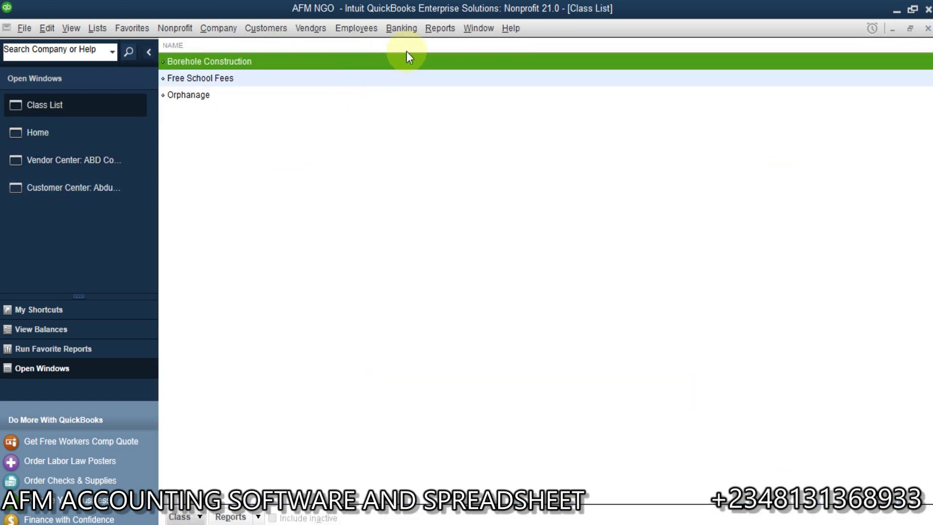
click(453, 32)
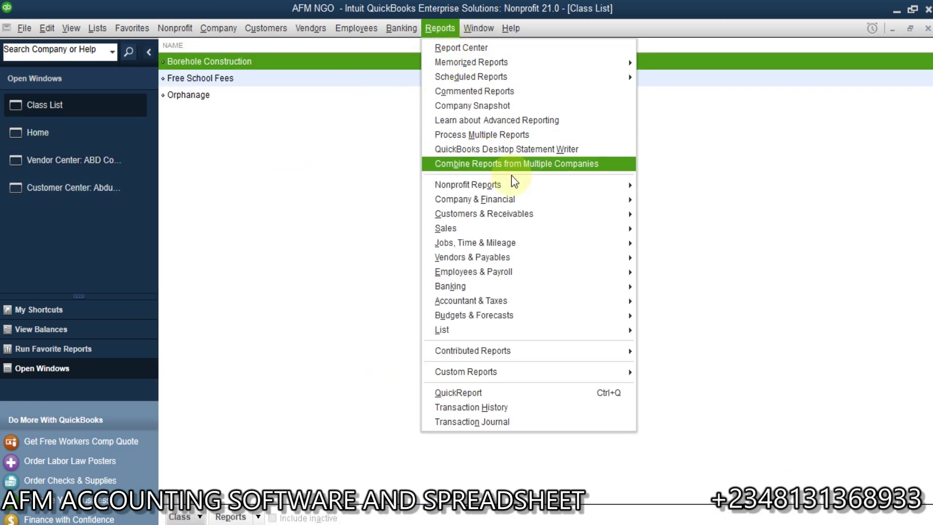
mouse_move(568, 193)
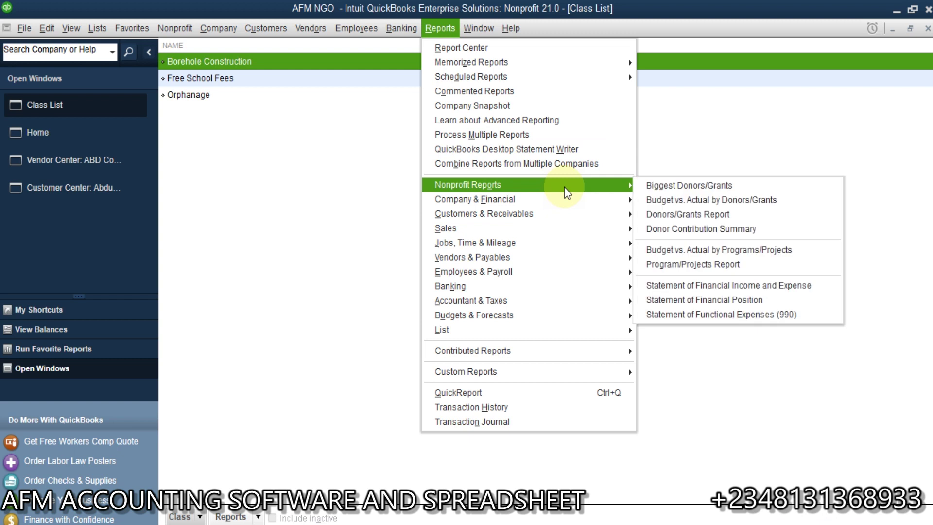
mouse_move(589, 203)
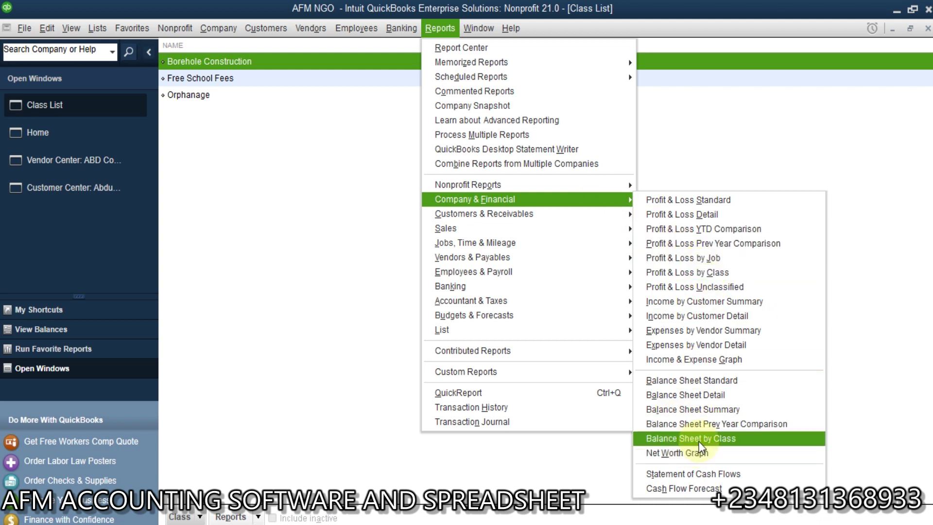
mouse_move(624, 215)
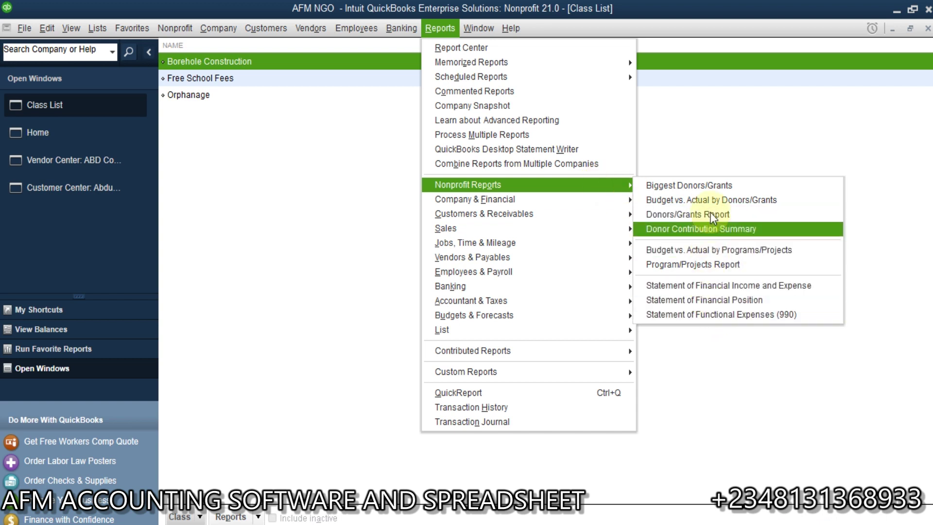
click(710, 168)
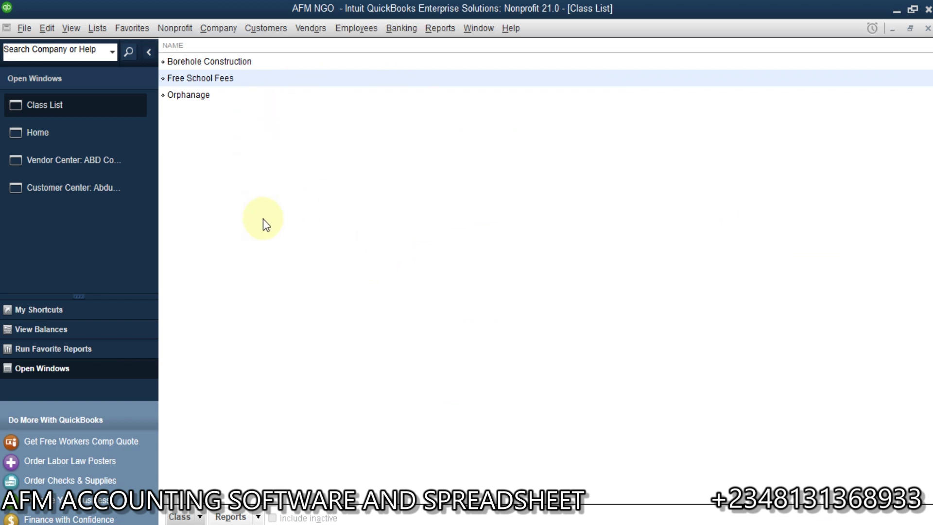
click(441, 25)
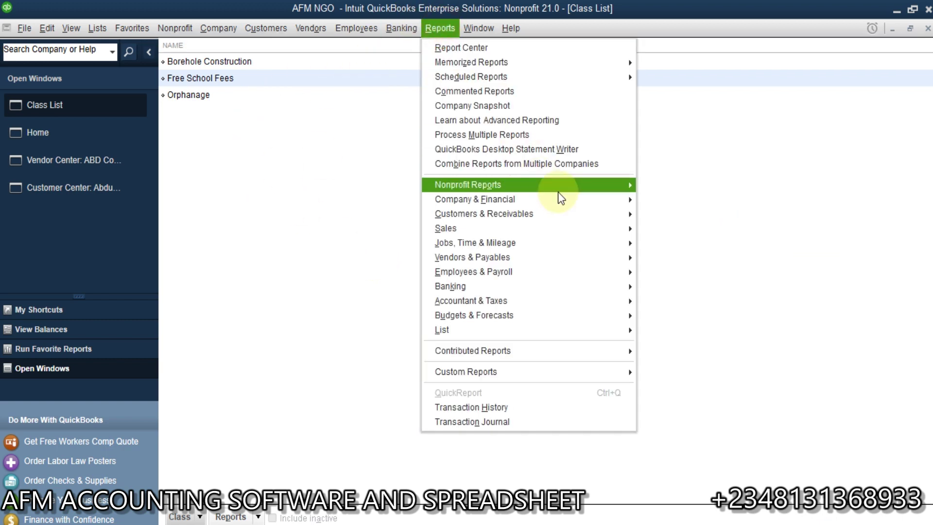
mouse_move(615, 199)
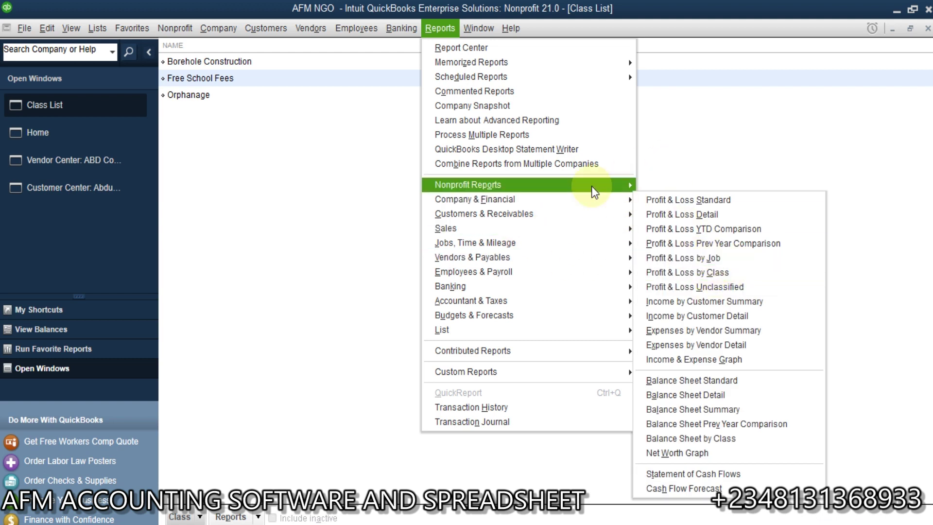
mouse_move(594, 187)
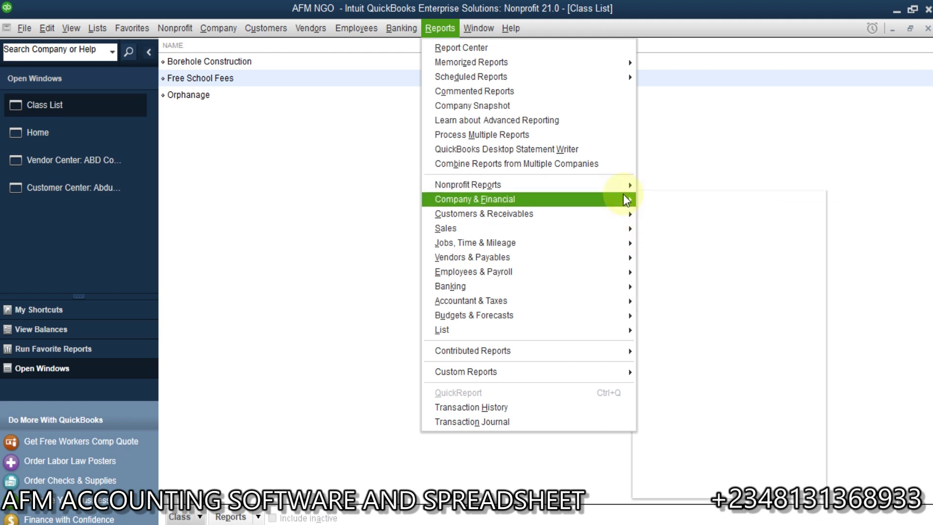
click(283, 276)
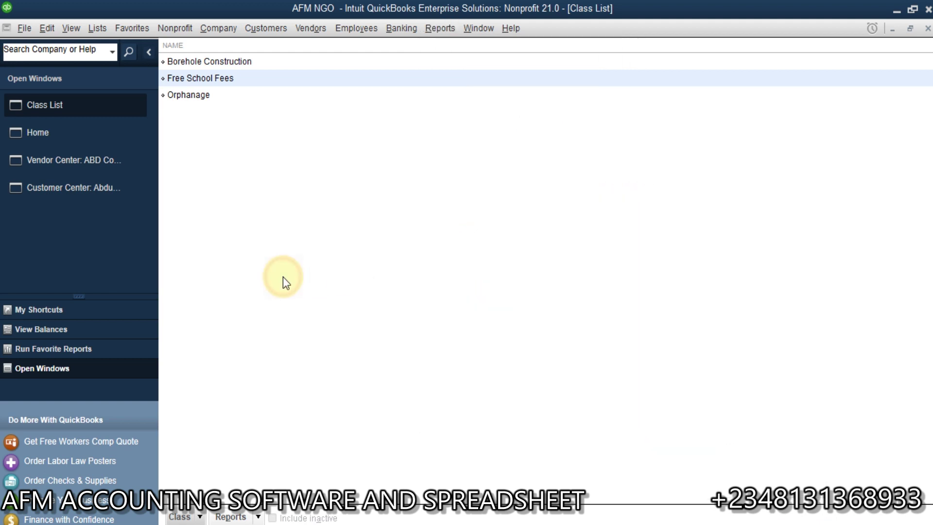
From the Chart of Accounts, start a new account of type Bank.
click(97, 27)
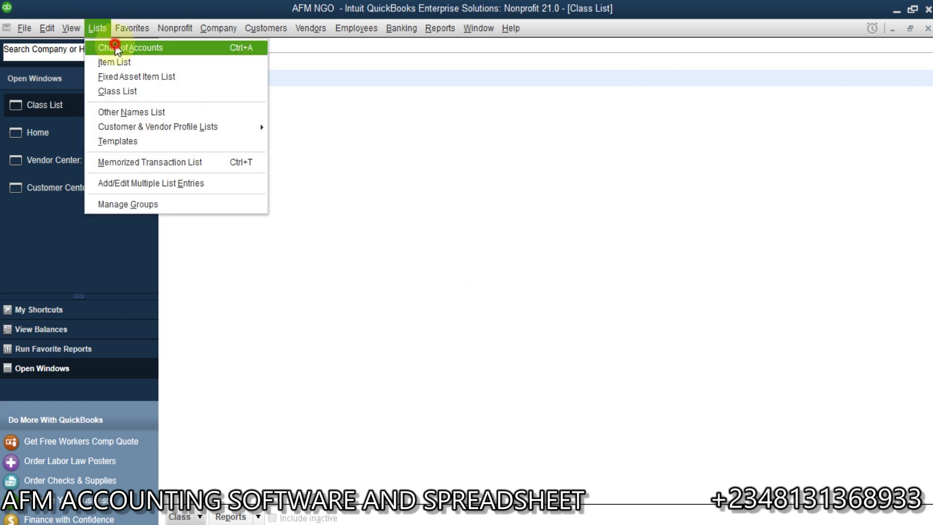
click(116, 48)
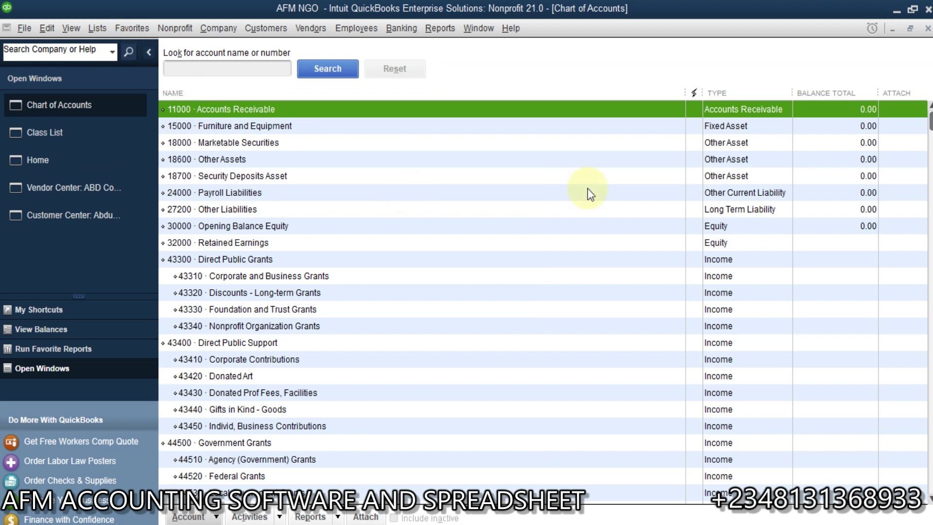
right_click(566, 181)
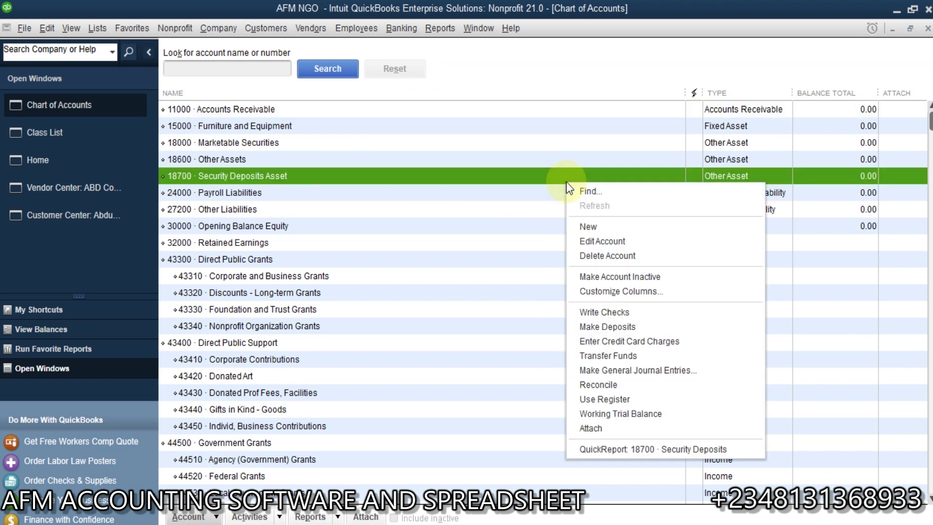
click(600, 223)
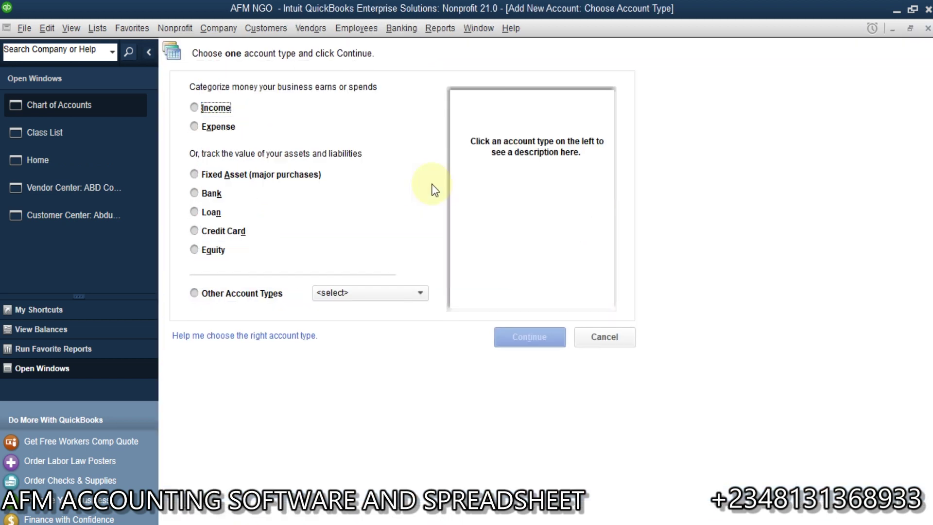
click(195, 193)
click(518, 343)
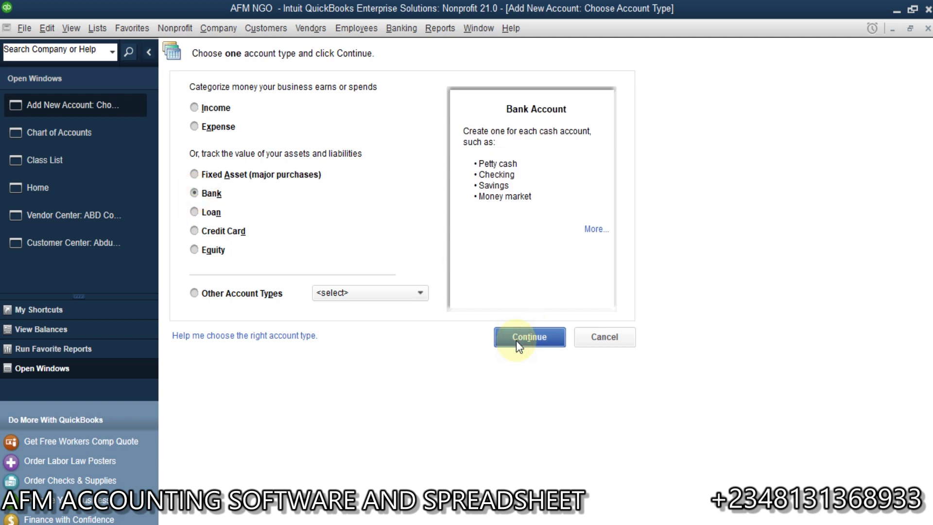
key(Escape)
key(Escape)
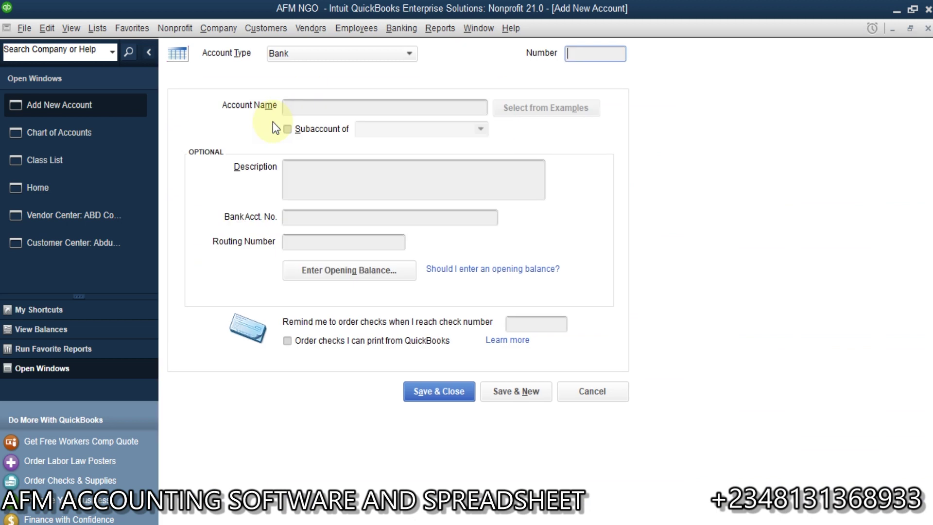
Name the account Premiun Trust Bank and try saving, dismissing the missing-number warning.
click(342, 103)
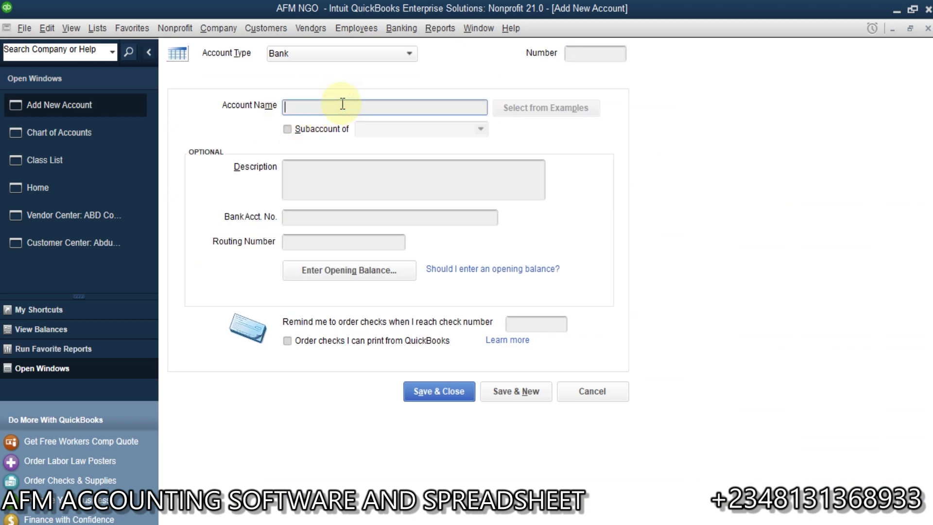
text(Premiun Trust Bank)
click(523, 393)
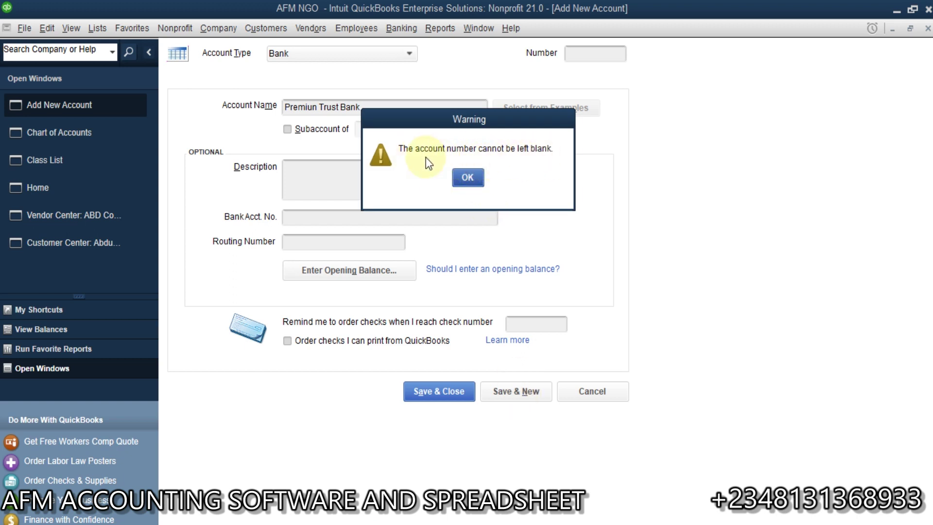
click(478, 178)
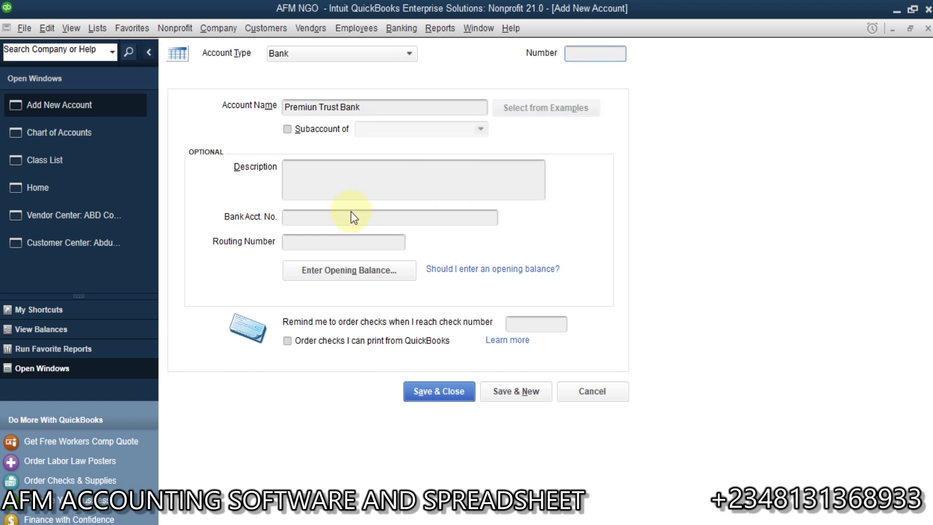
click(366, 218)
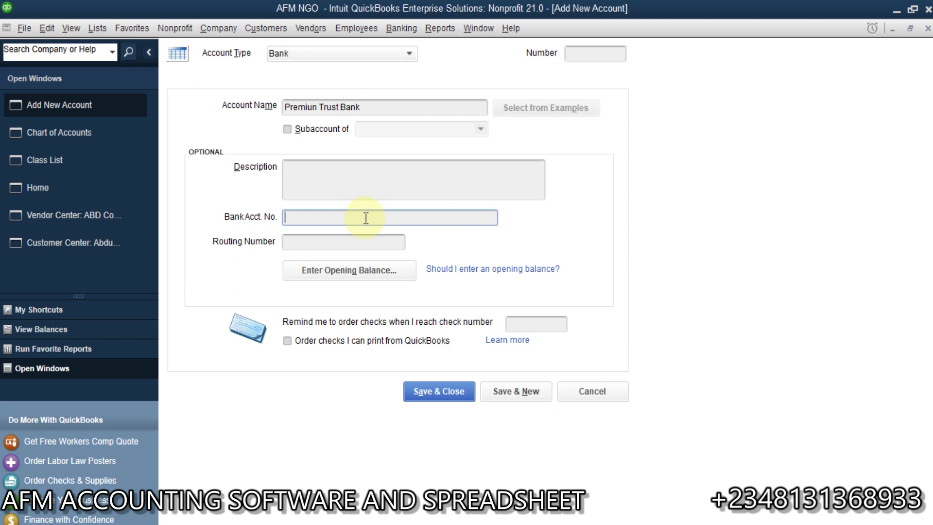
click(506, 392)
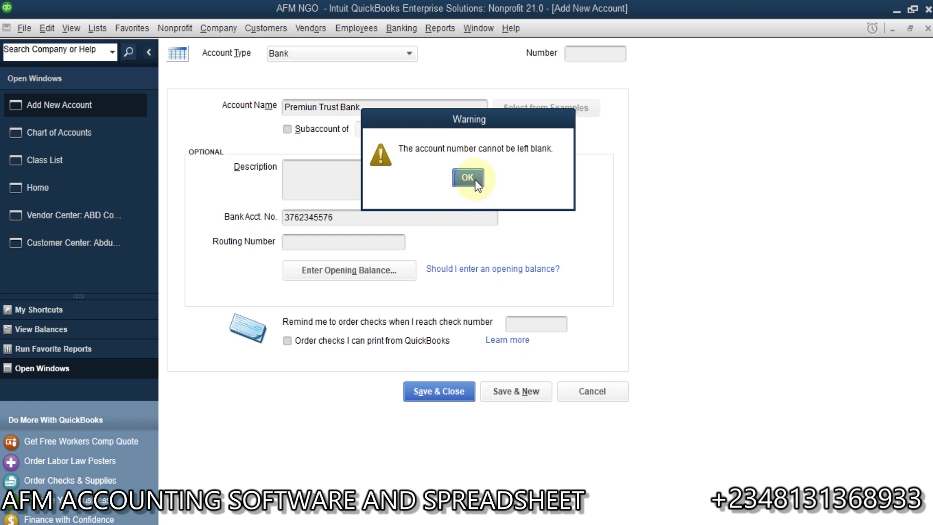
click(468, 178)
double_click(344, 222)
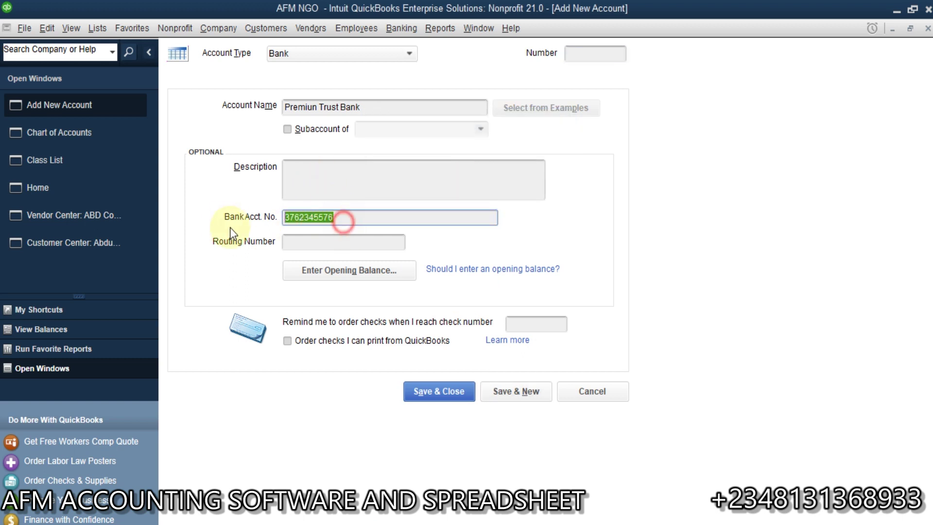
key(Delete)
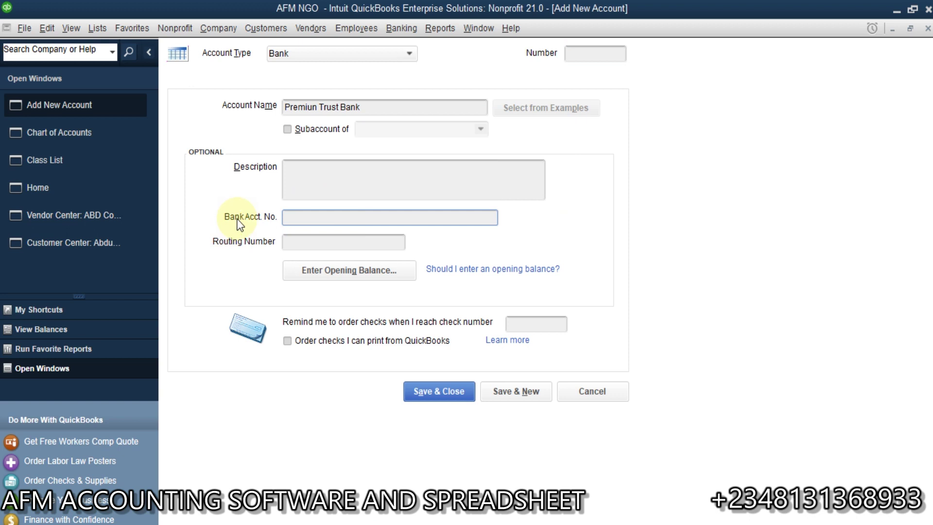
Check the Use account numbers accounting preference, cancel unchanged, and return to Chart of Accounts.
click(590, 58)
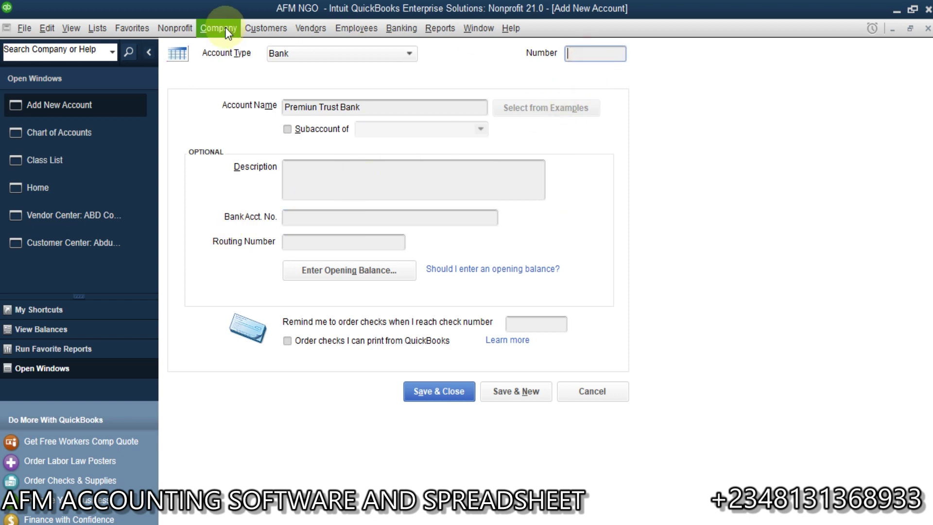
click(47, 29)
click(90, 235)
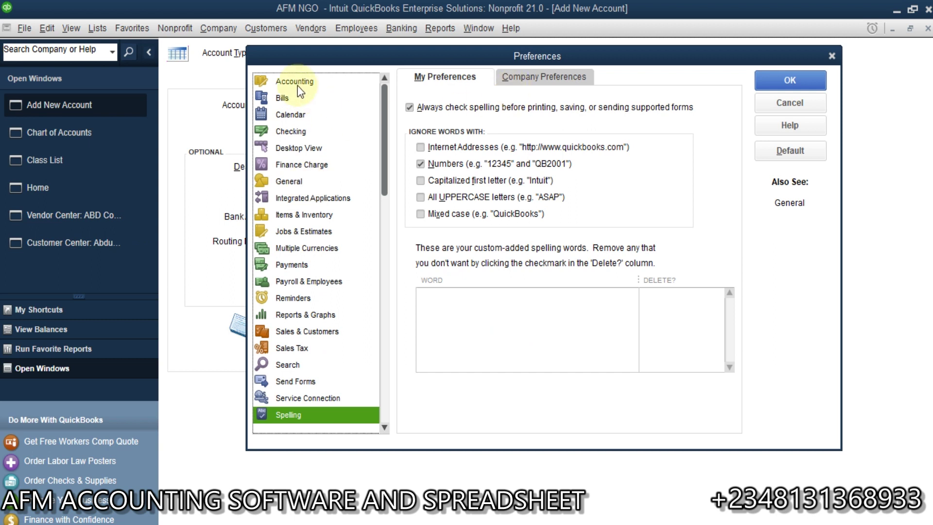
click(297, 85)
click(542, 76)
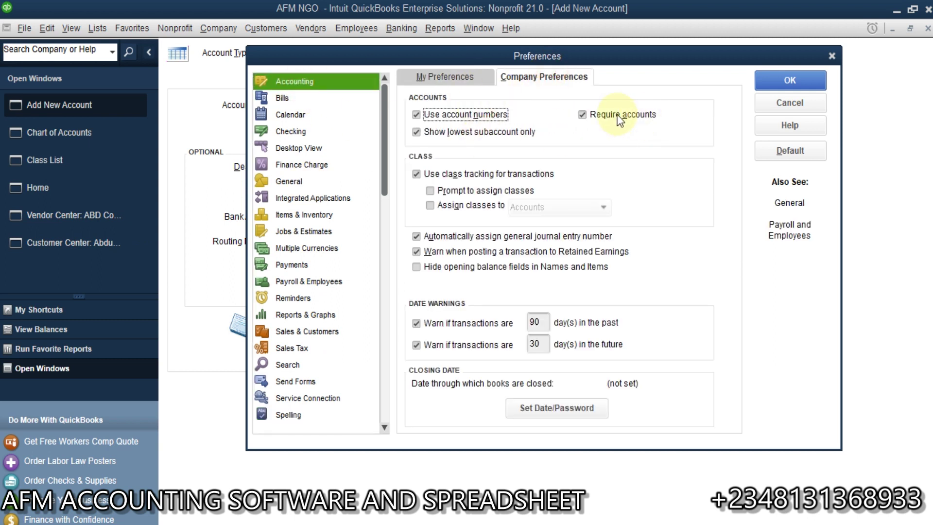
click(430, 116)
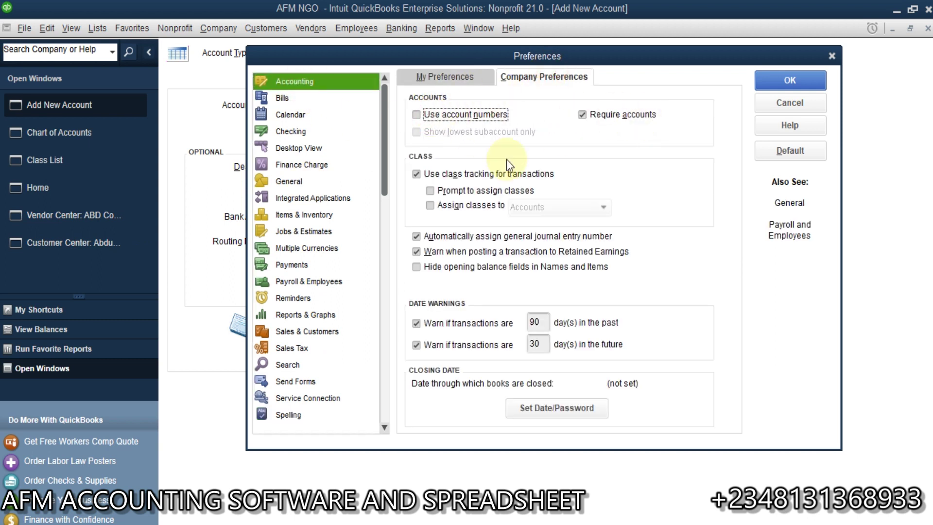
click(775, 103)
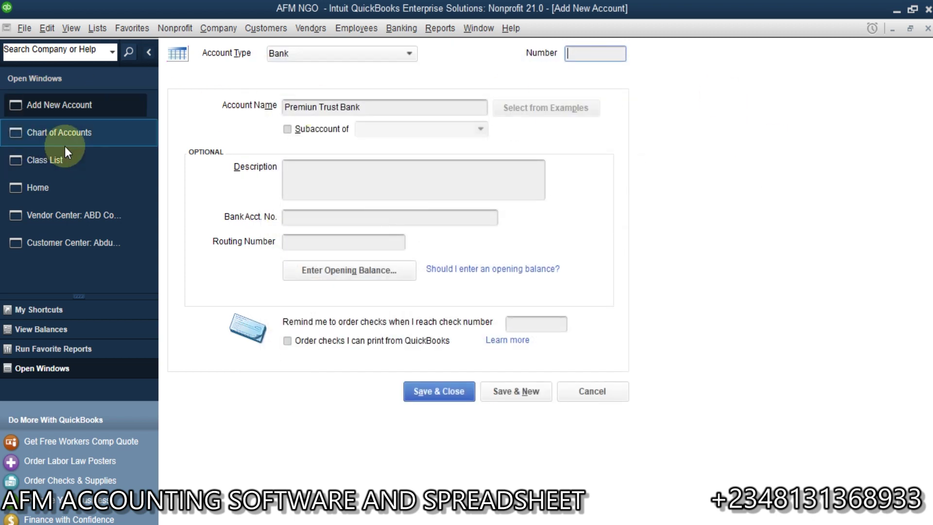
click(80, 140)
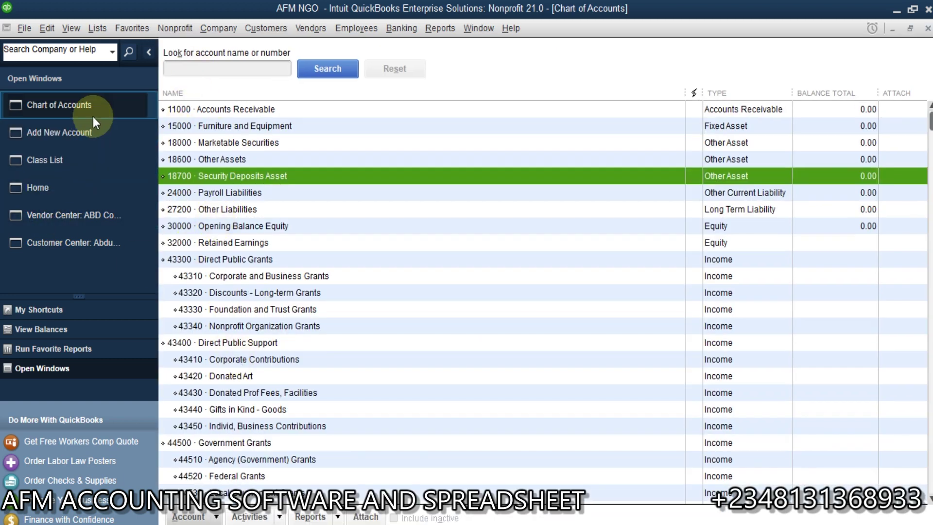
Give Premiun Trust Bank account number 22451 and save it with Save & New.
click(99, 129)
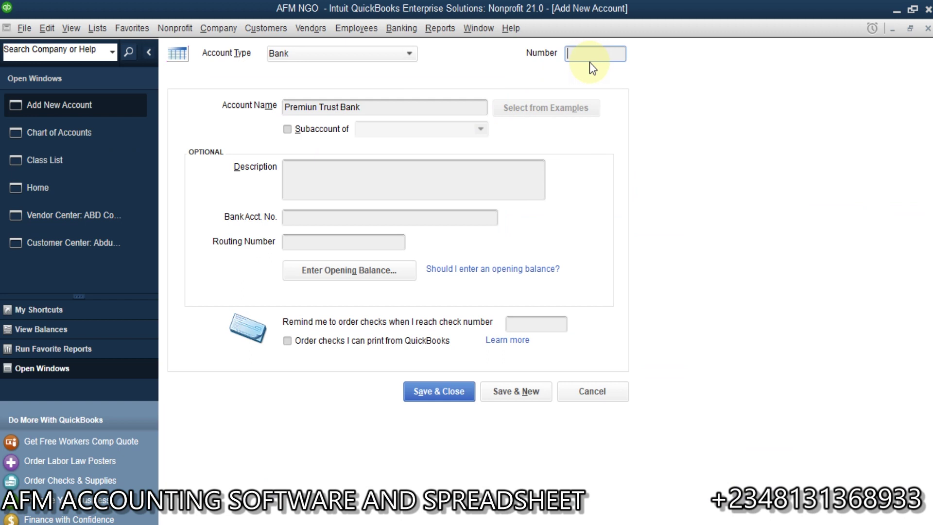
text(22451)
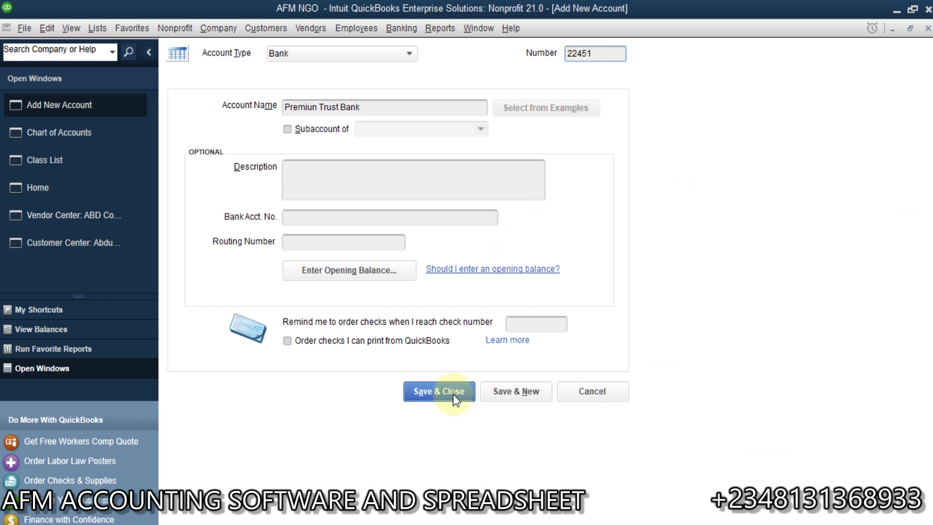
click(535, 389)
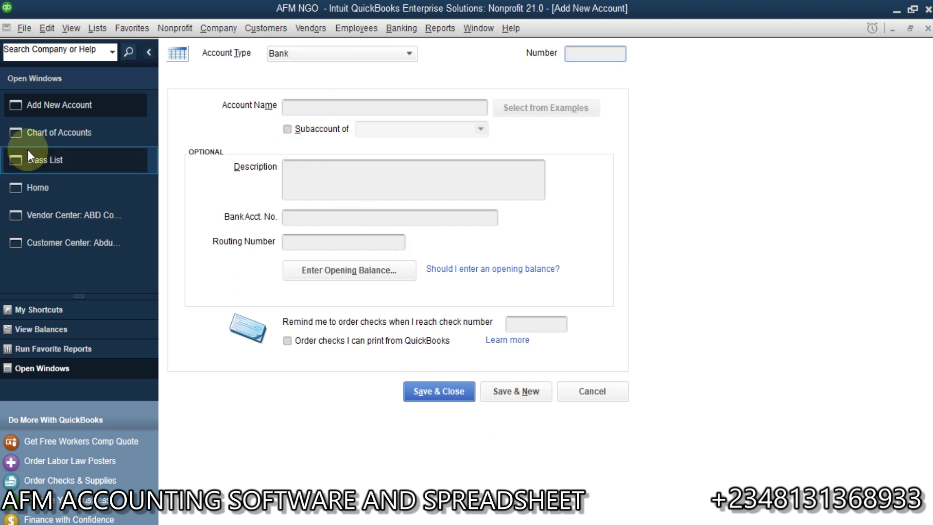
Create Borehole Construction as bank subaccount 22452 under 22451 Premiun Trust Bank, then save and start a new account.
click(66, 154)
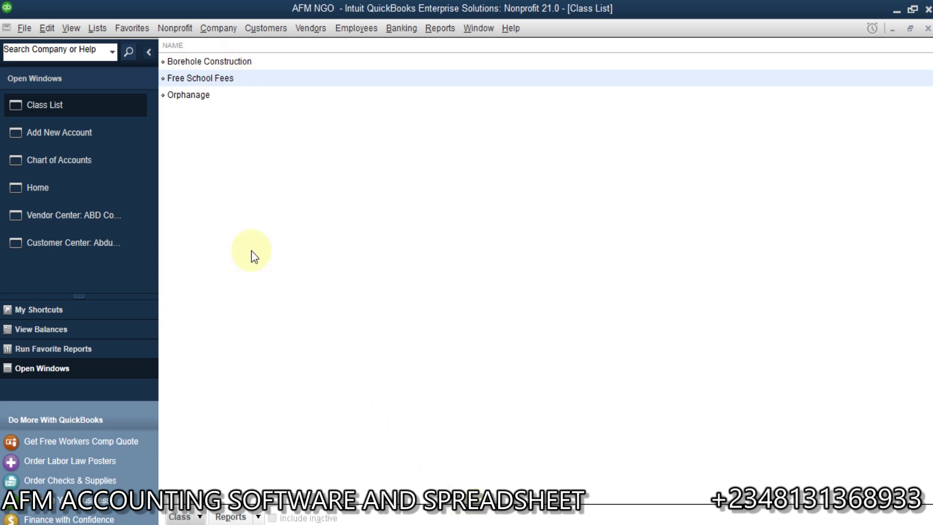
click(89, 141)
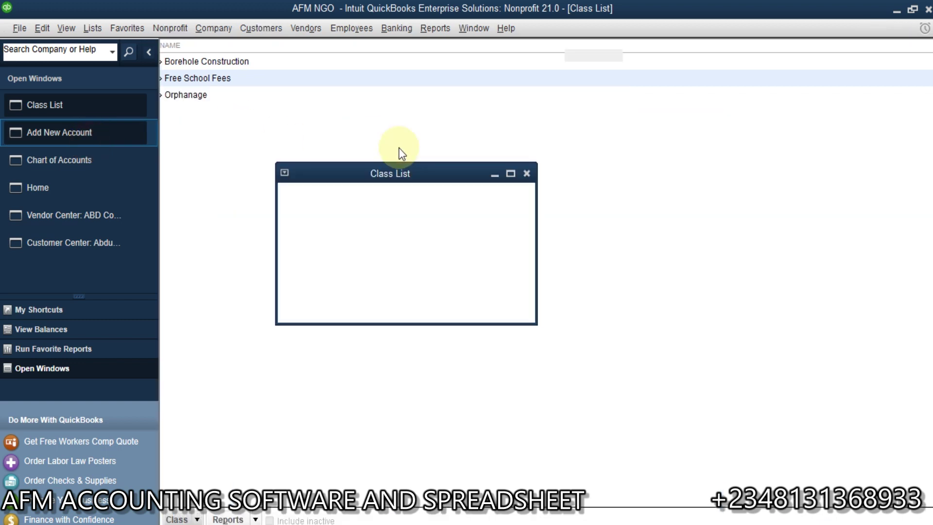
click(339, 108)
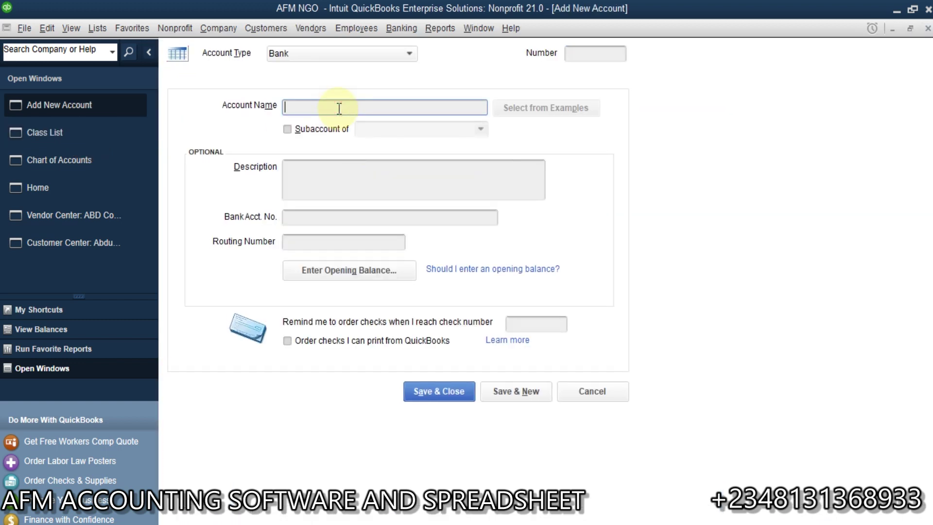
text(Borehole Construction)
click(287, 129)
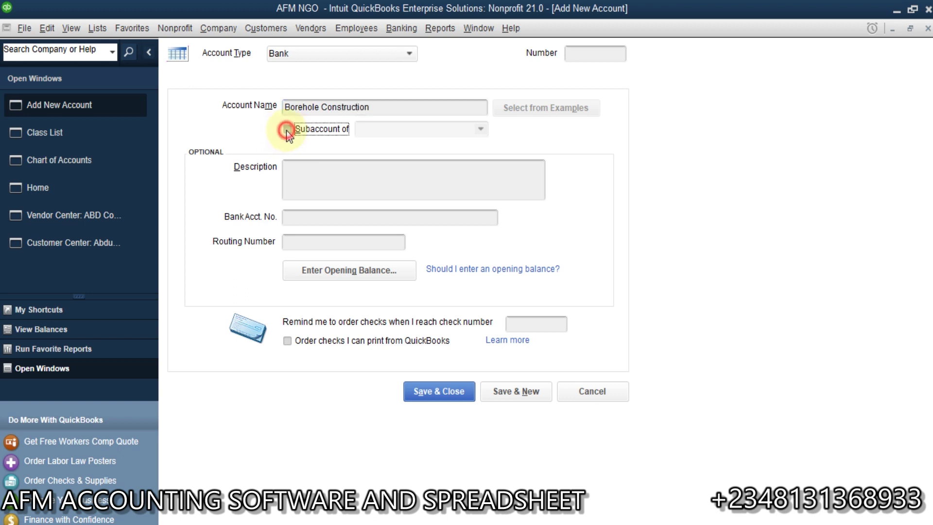
click(479, 129)
click(417, 166)
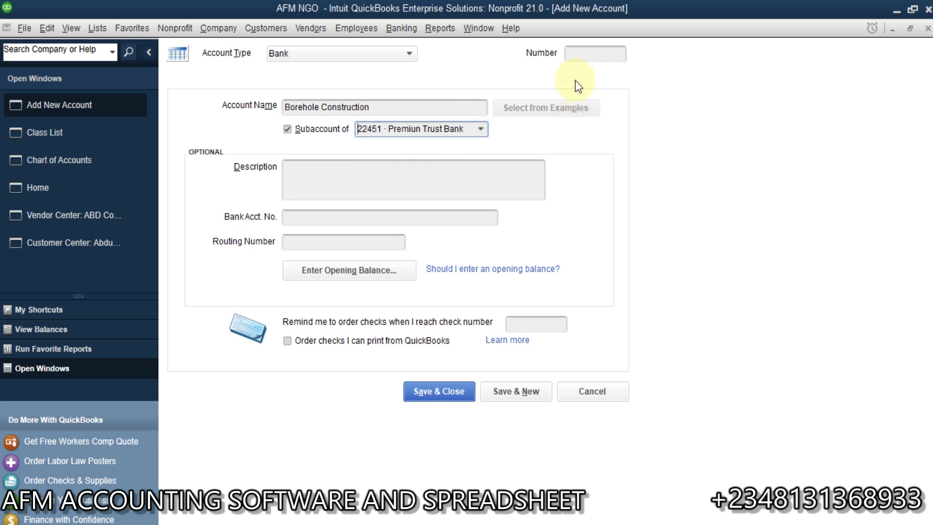
click(586, 57)
text(2245)
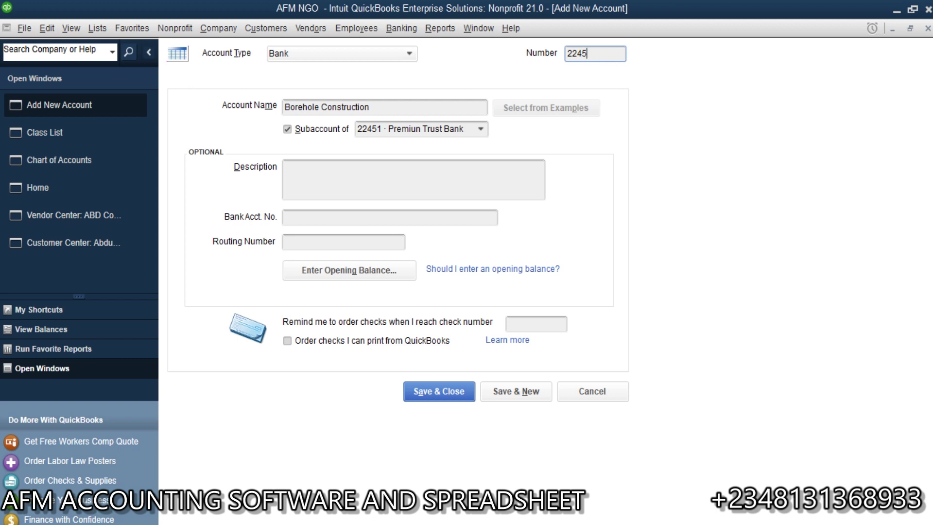
text(2)
click(511, 392)
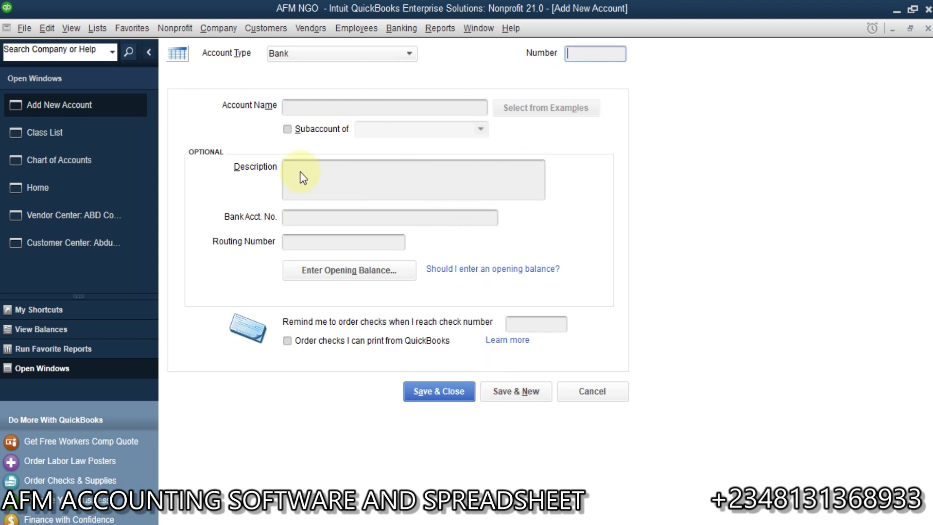
Name the next new account Free Tuition.
click(91, 131)
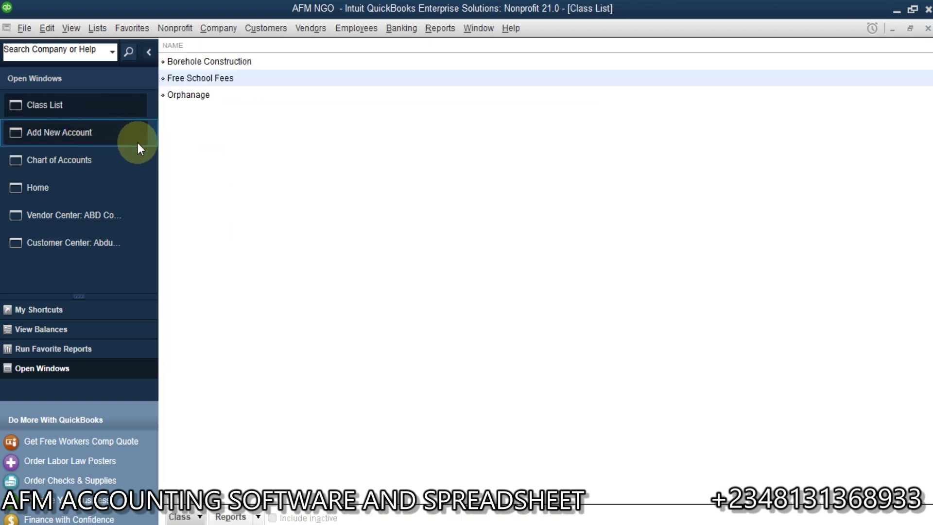
click(104, 130)
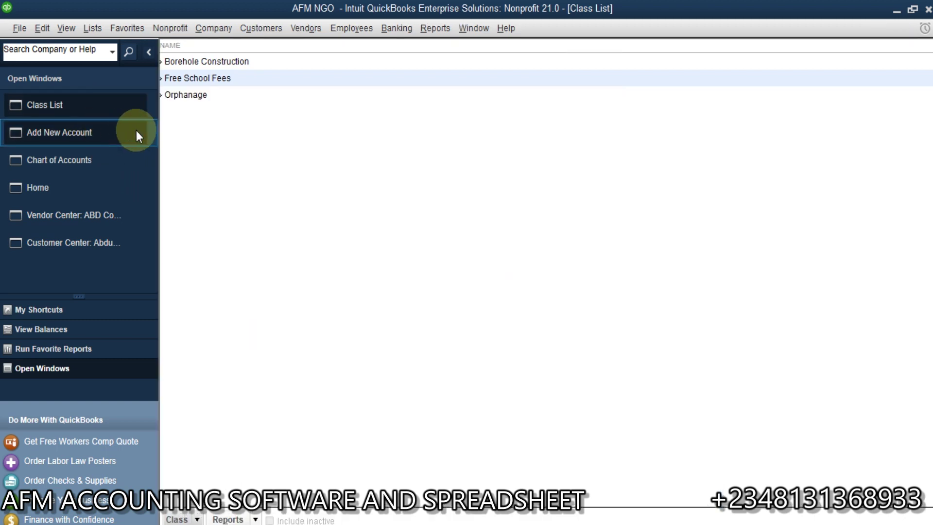
click(370, 103)
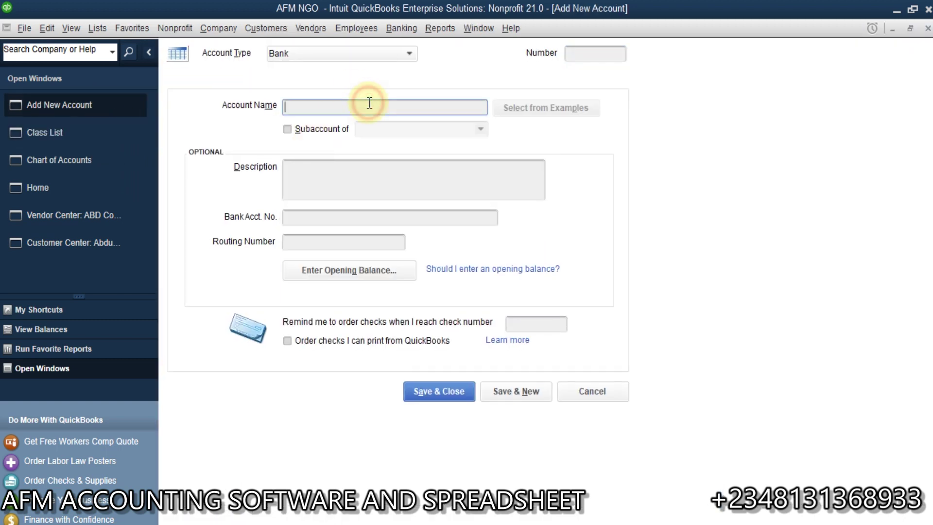
text(Free)
text(Tuit)
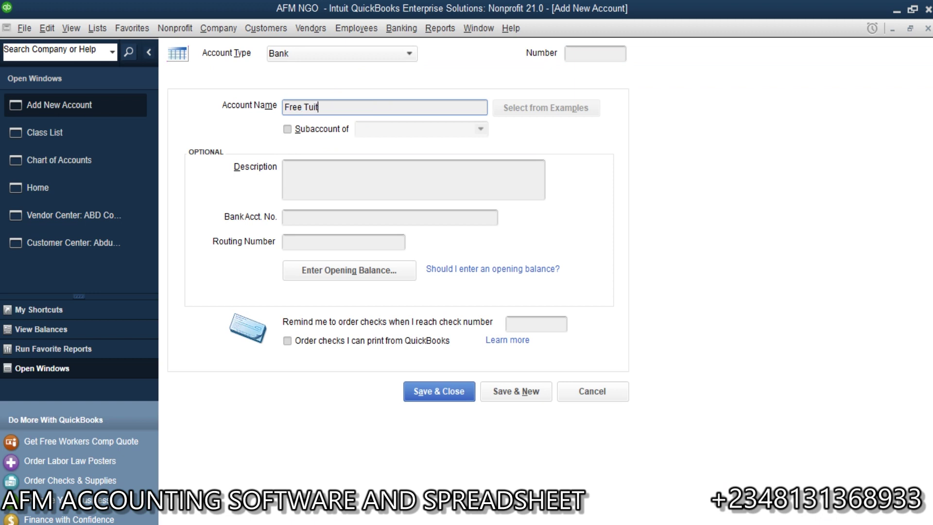
text(ion)
Make Free Tuition subaccount 22453 of Premiun Trust Bank and save it.
click(287, 130)
click(483, 130)
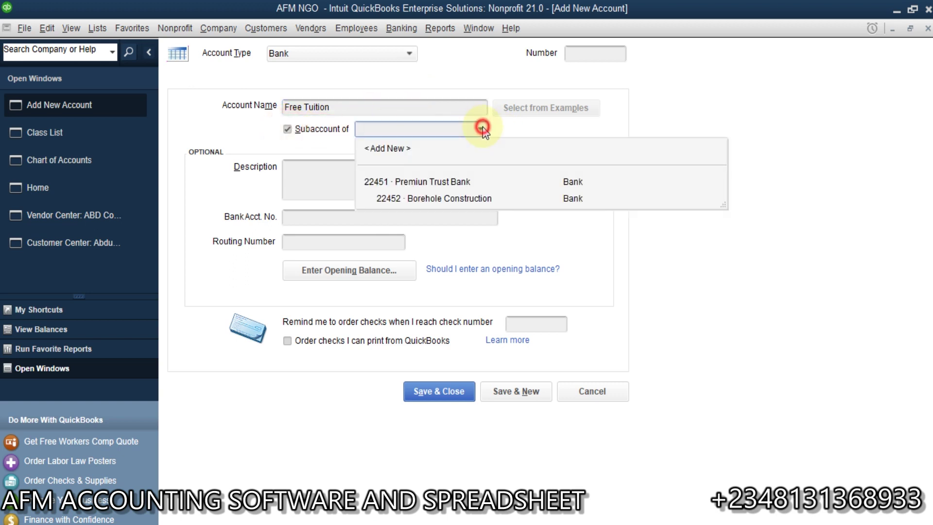
click(385, 183)
click(594, 54)
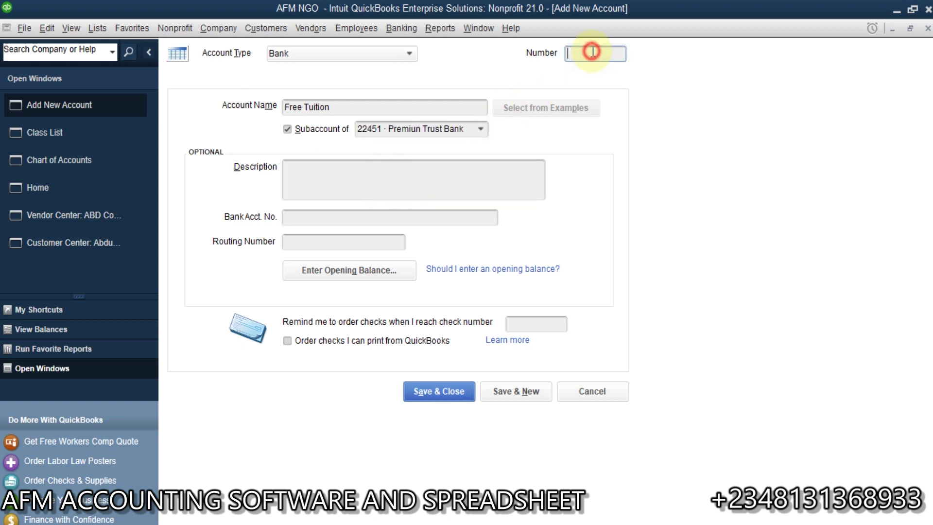
text(22452)
key(BackSpace)
text(3)
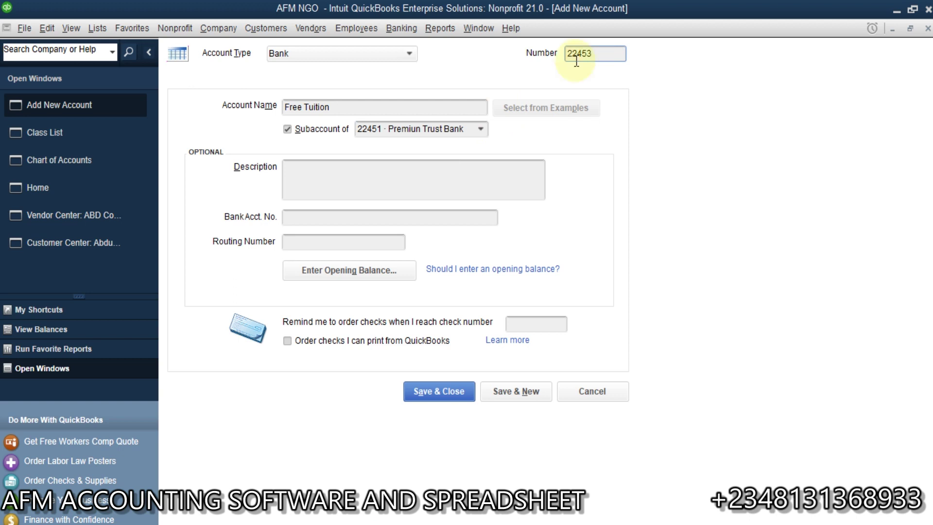
click(515, 388)
click(52, 133)
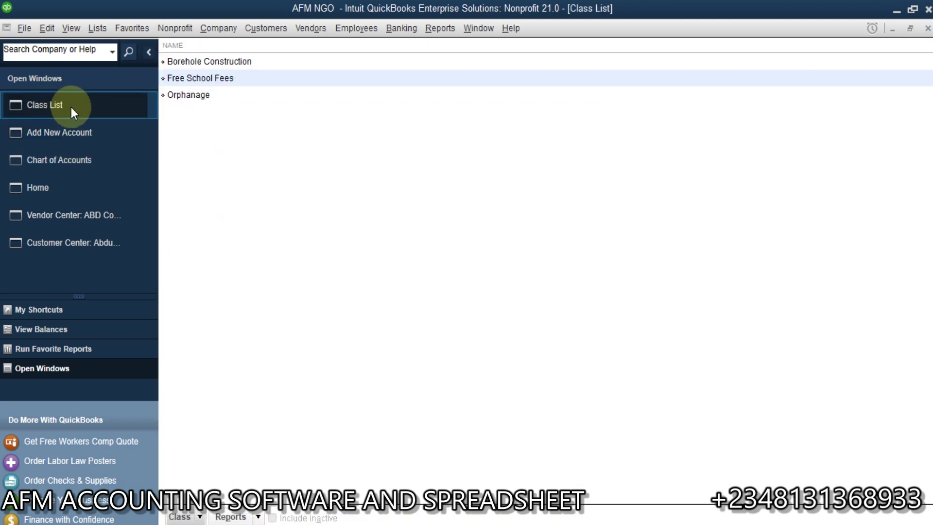
Save Orphanage as bank subaccount 22454 under 22451 Premiun Trust Bank, declining online bank feeds.
click(91, 138)
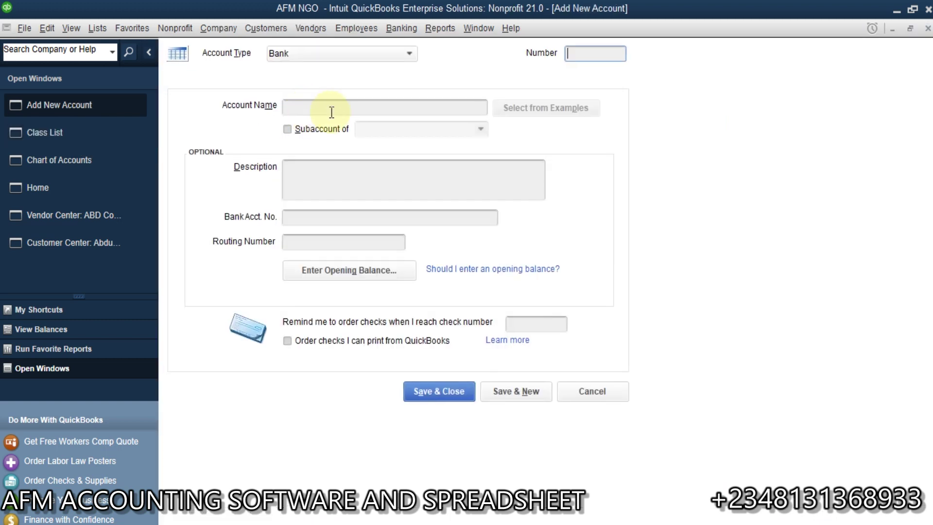
text(Orp)
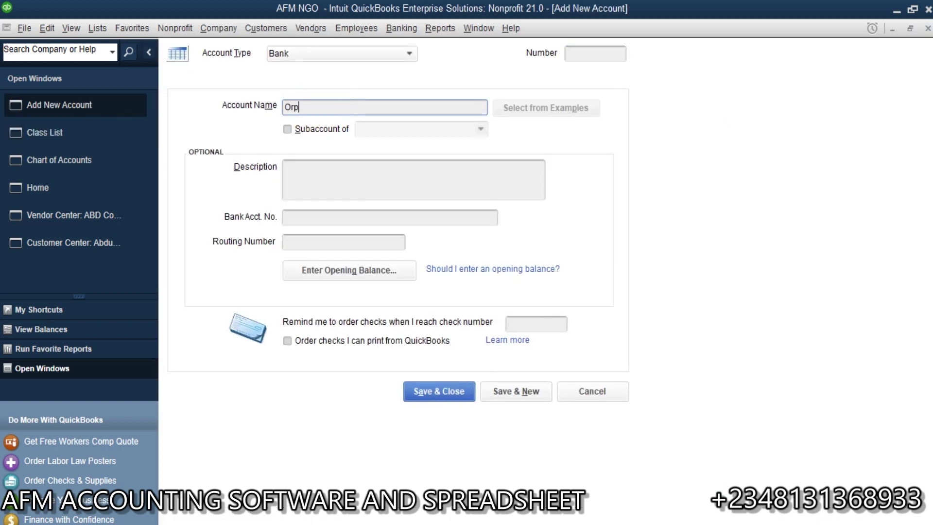
text(hanage)
click(287, 128)
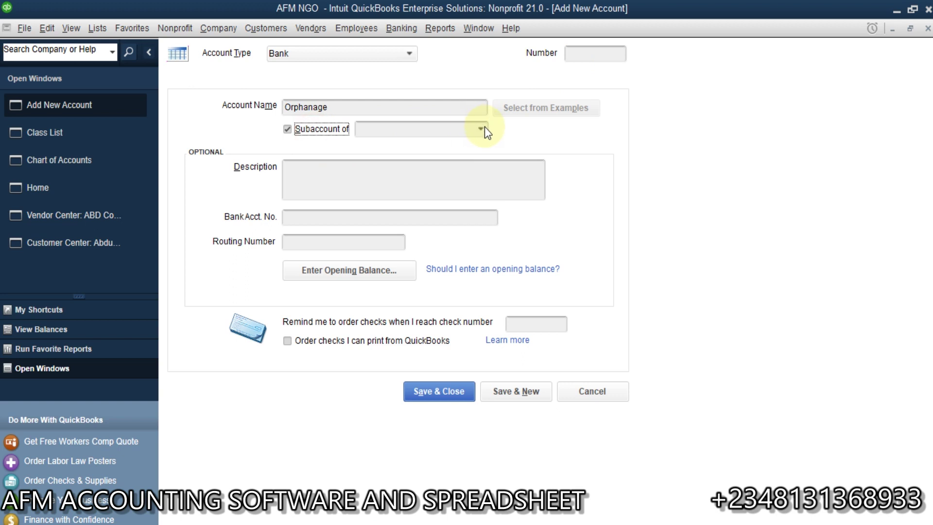
click(481, 128)
click(399, 181)
click(590, 57)
text(2245)
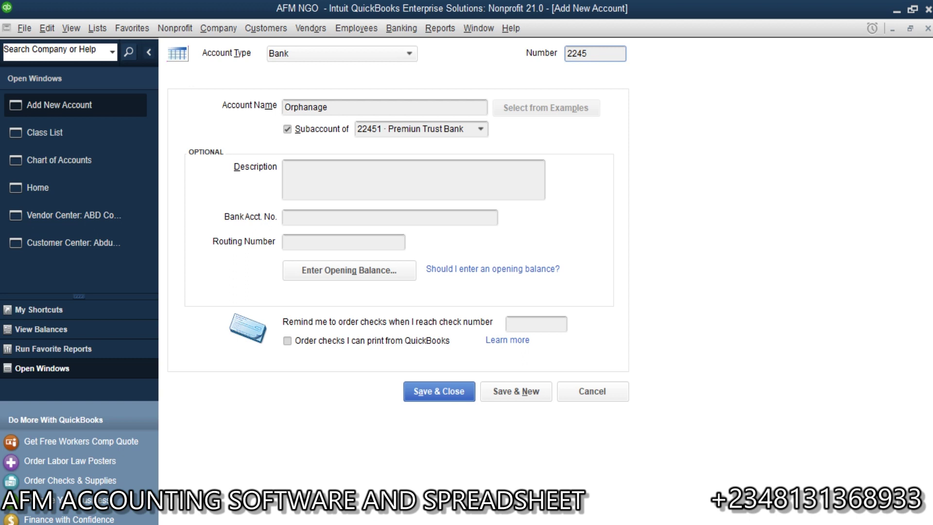
text(4)
click(452, 392)
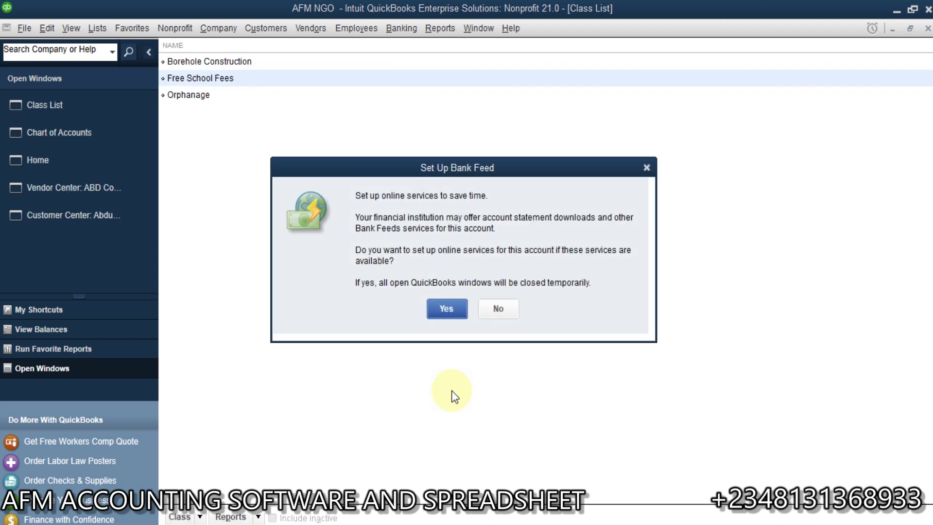
click(493, 315)
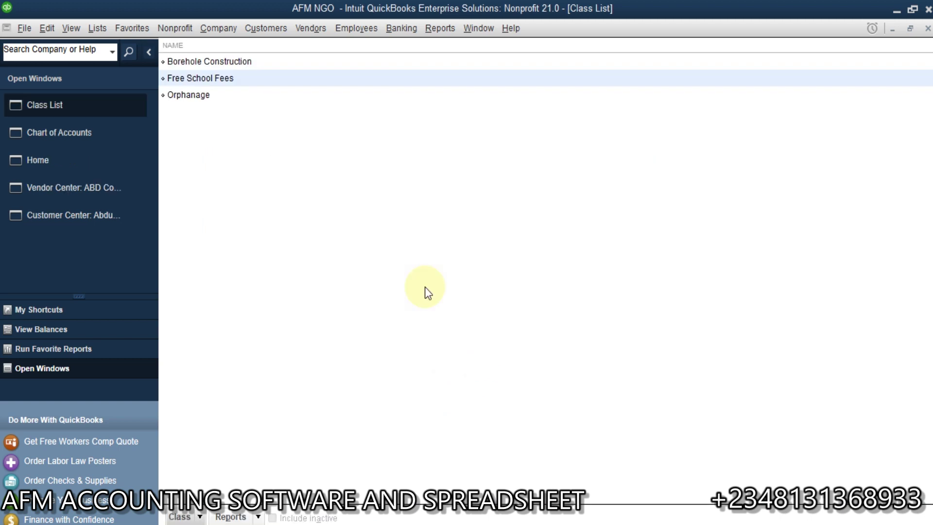
click(87, 139)
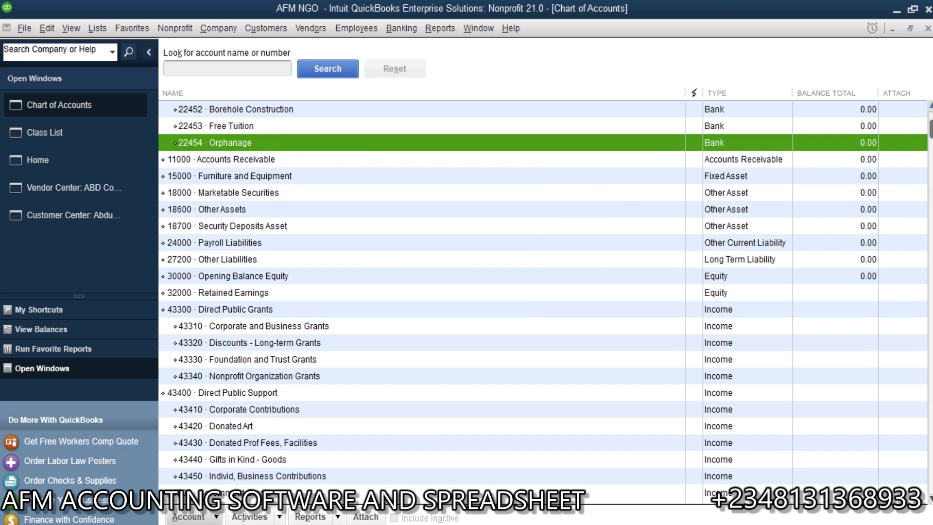
Select 22451 Premiun Trust Bank in the Chart of Accounts to review its three subaccounts.
click(929, 105)
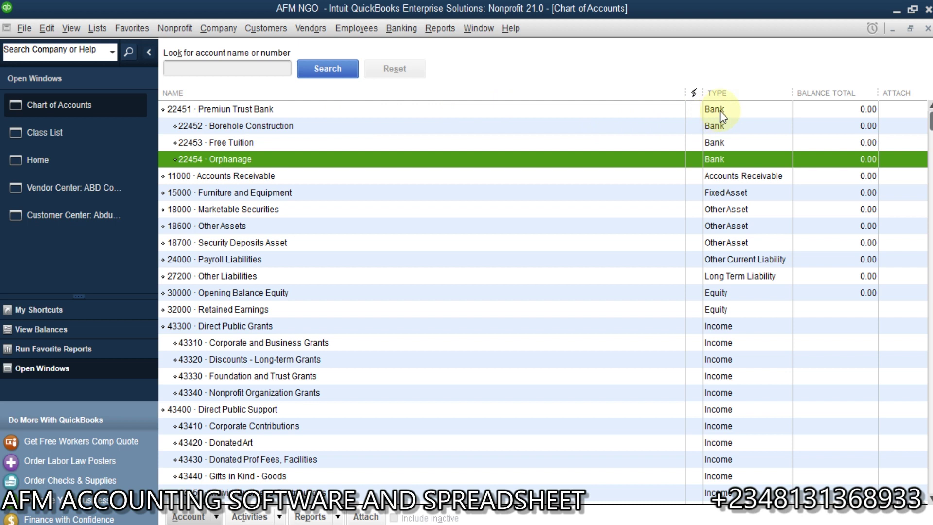
click(751, 110)
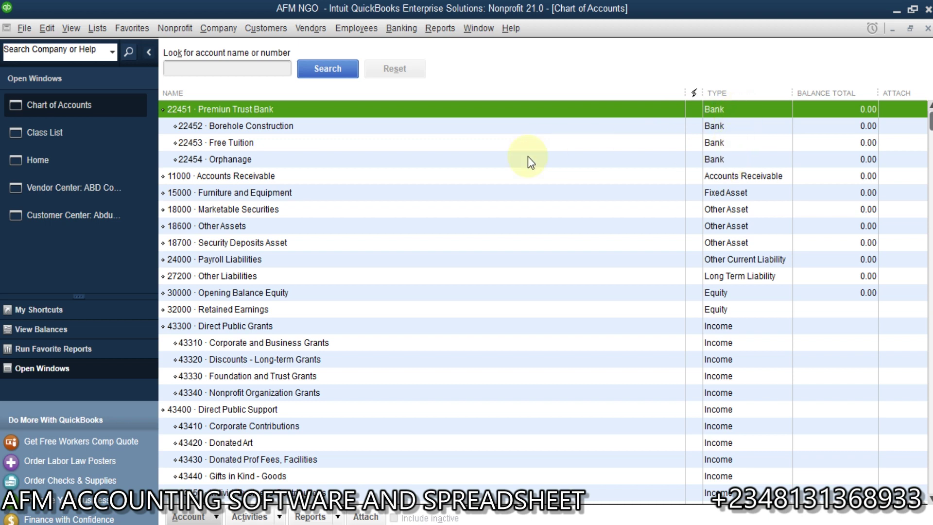
Start a new bank deposit into 22452 Borehole Construction.
click(38, 155)
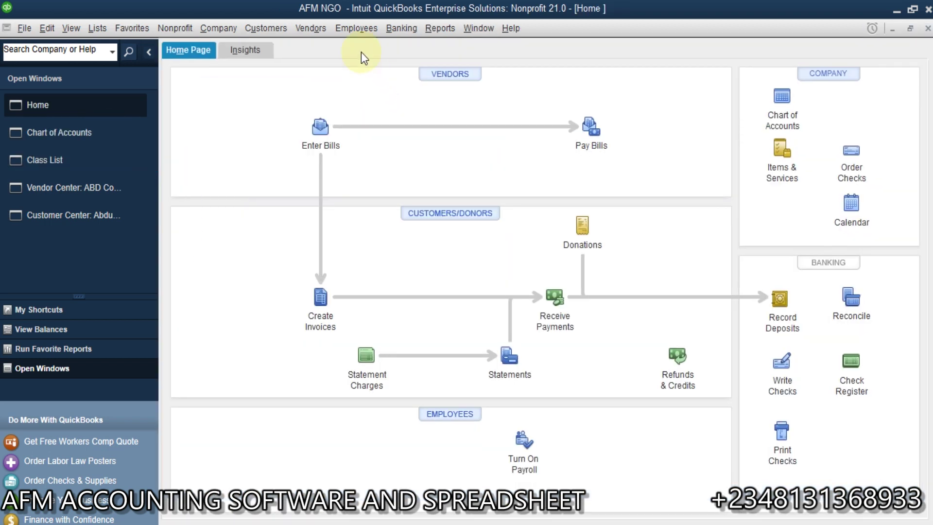
click(416, 27)
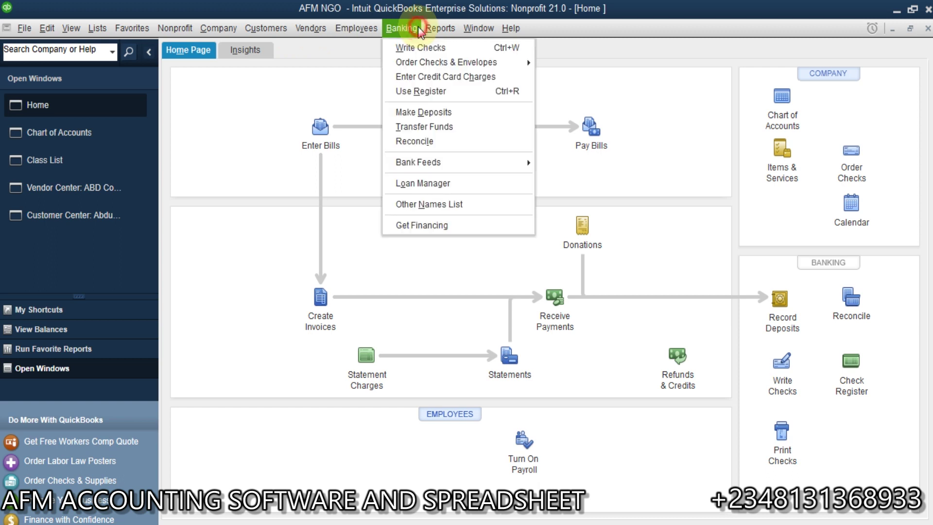
click(445, 112)
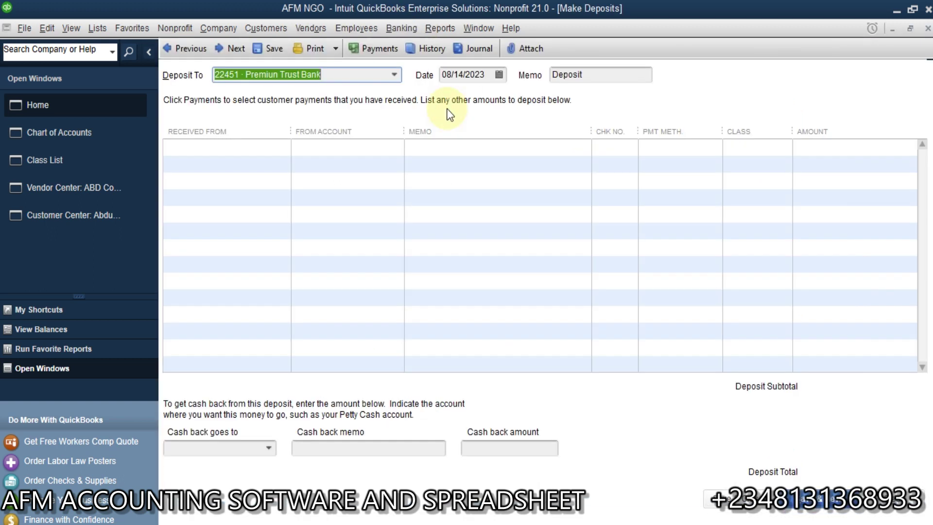
click(395, 75)
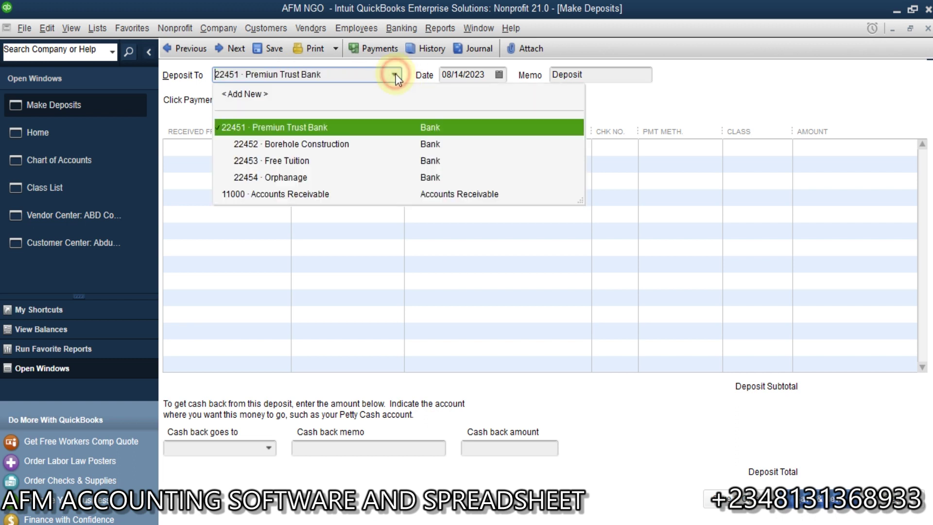
click(340, 145)
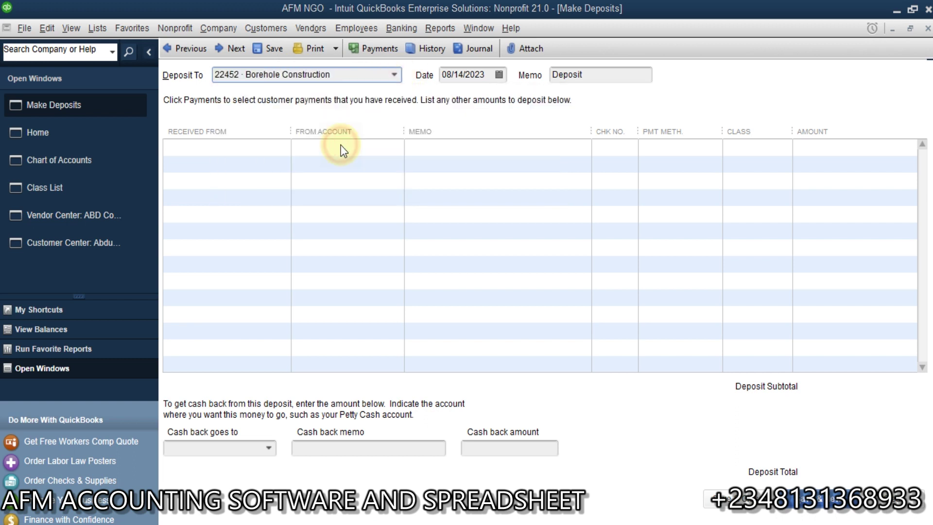
click(544, 248)
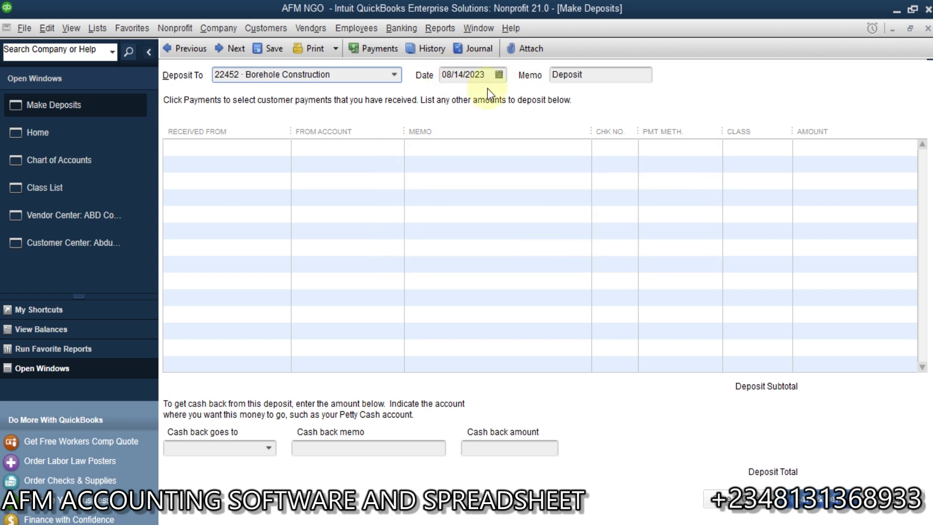
Set the donor as payer, with source account 43310 Corporate and Business Grants.
click(256, 145)
click(283, 147)
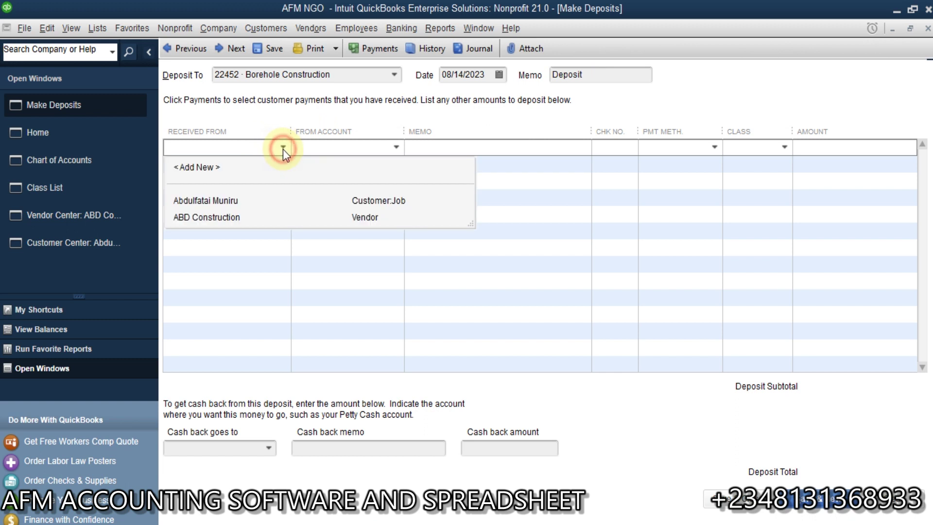
click(238, 199)
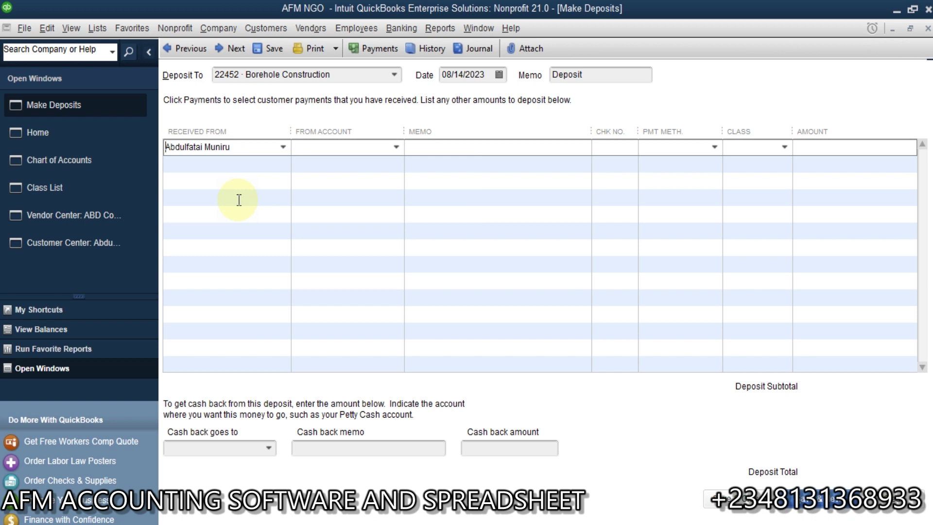
click(395, 147)
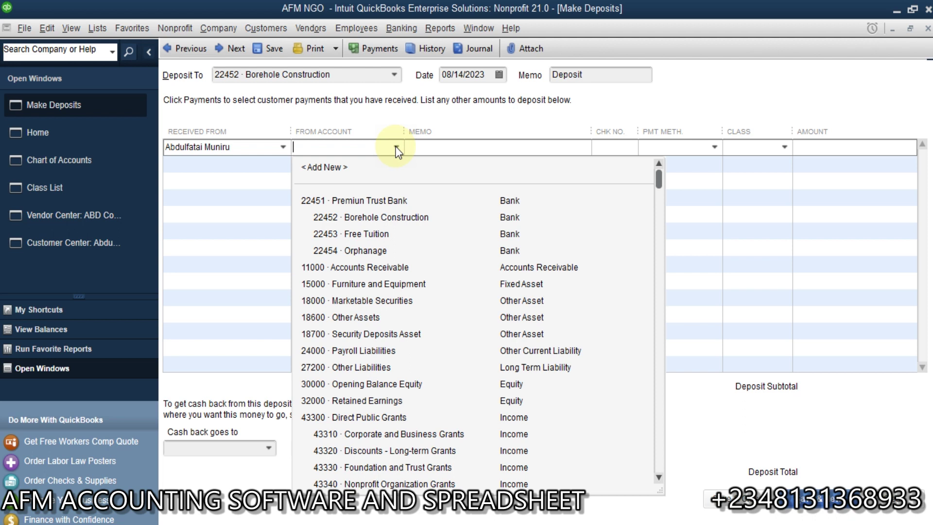
click(660, 478)
click(660, 477)
click(660, 477)
click(660, 477)
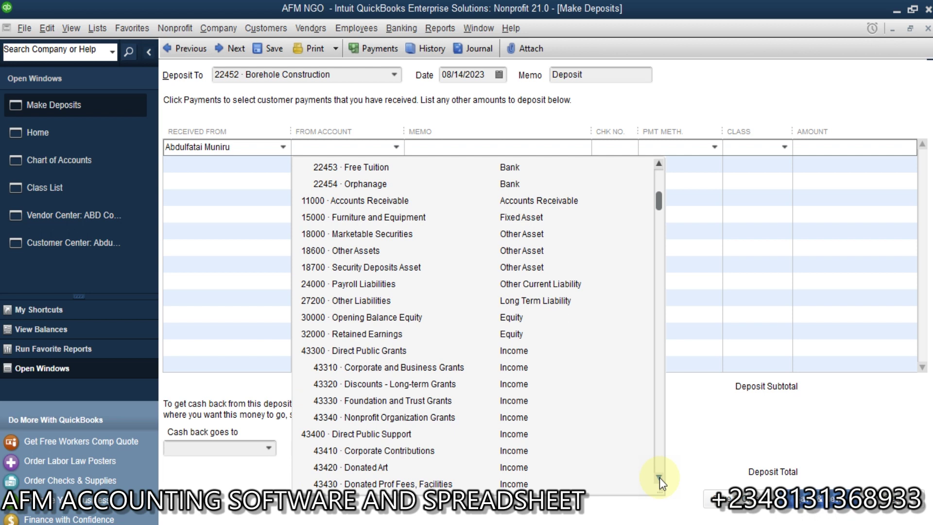
click(660, 477)
click(660, 477)
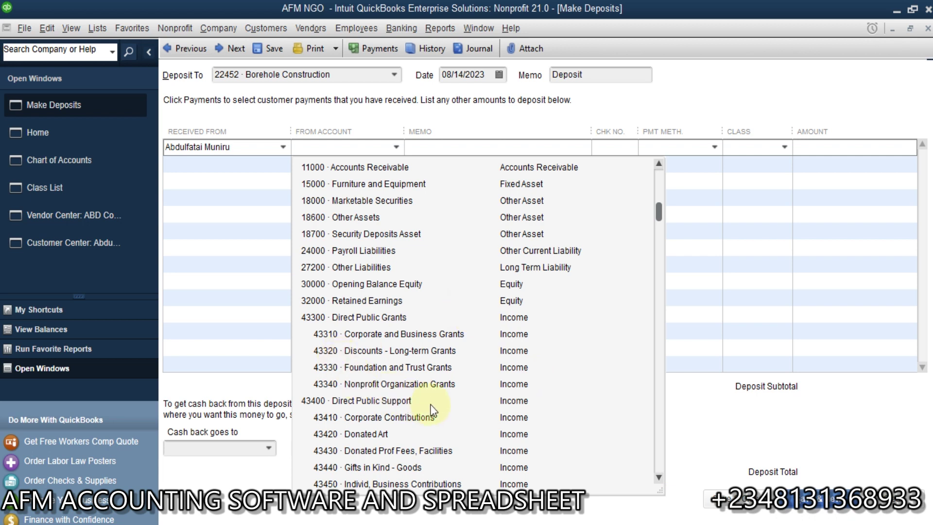
click(430, 335)
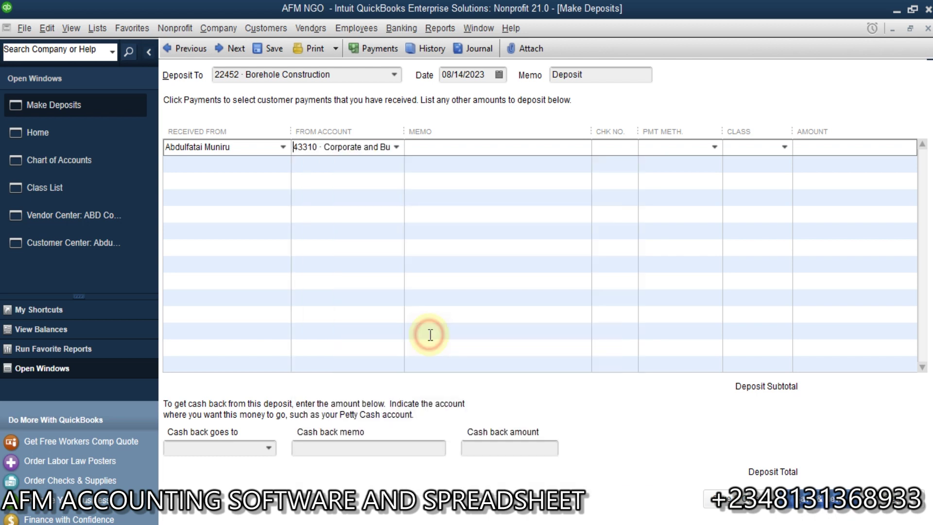
Class the deposit line Borehole Construction with amount 1,500,000.00, and save the deposit.
click(563, 146)
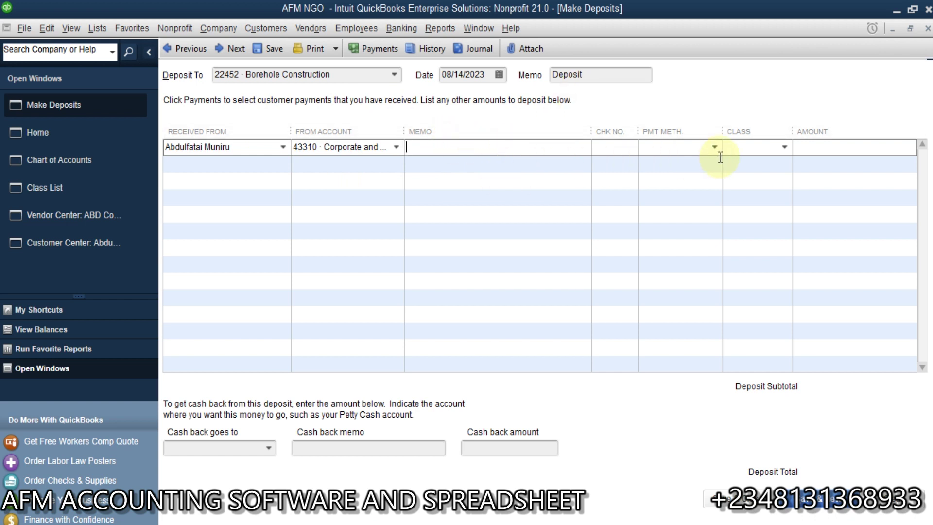
click(784, 148)
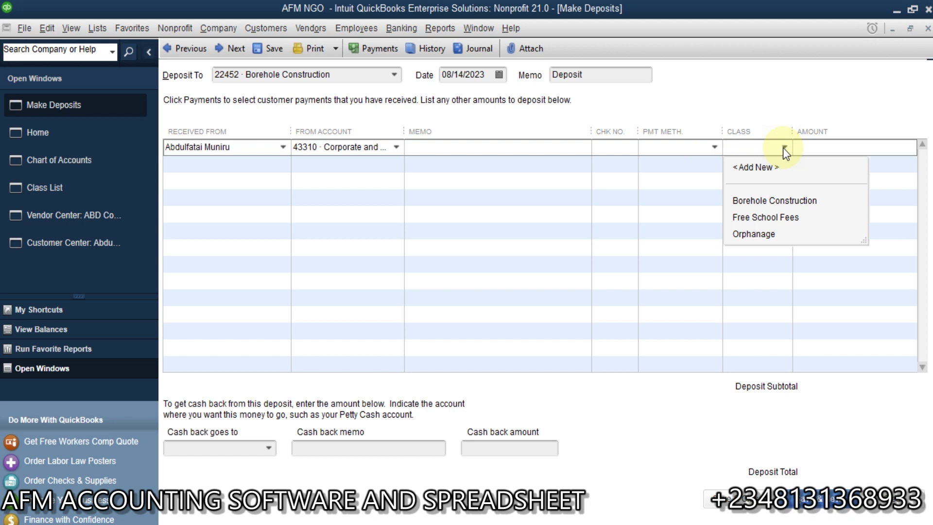
click(775, 202)
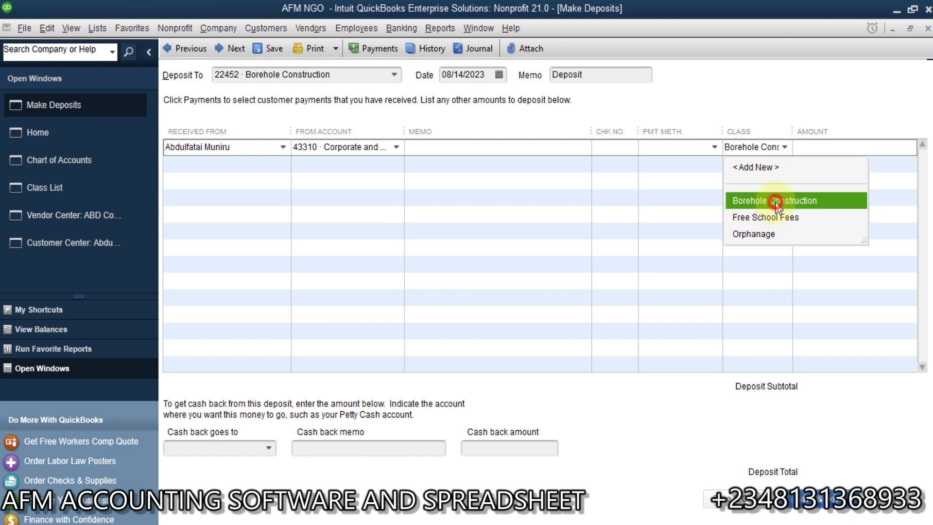
click(837, 153)
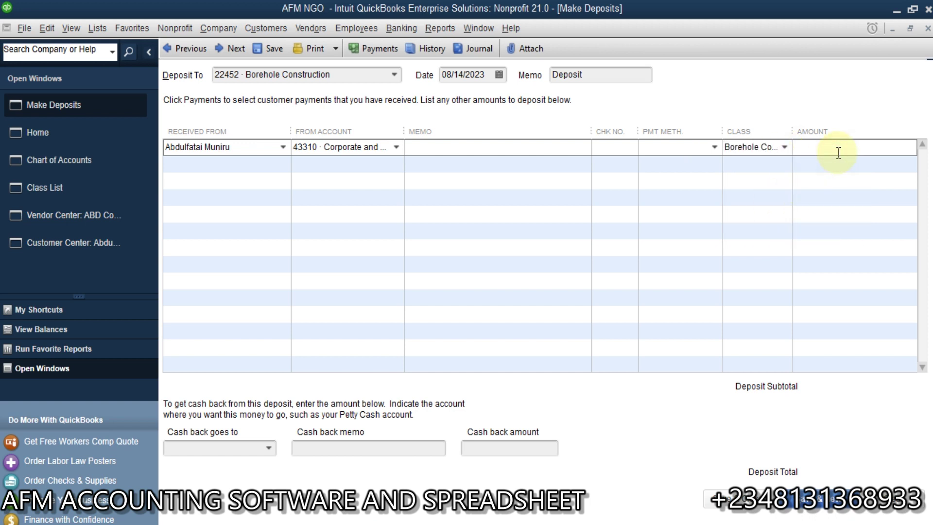
text(1500000)
key(Tab)
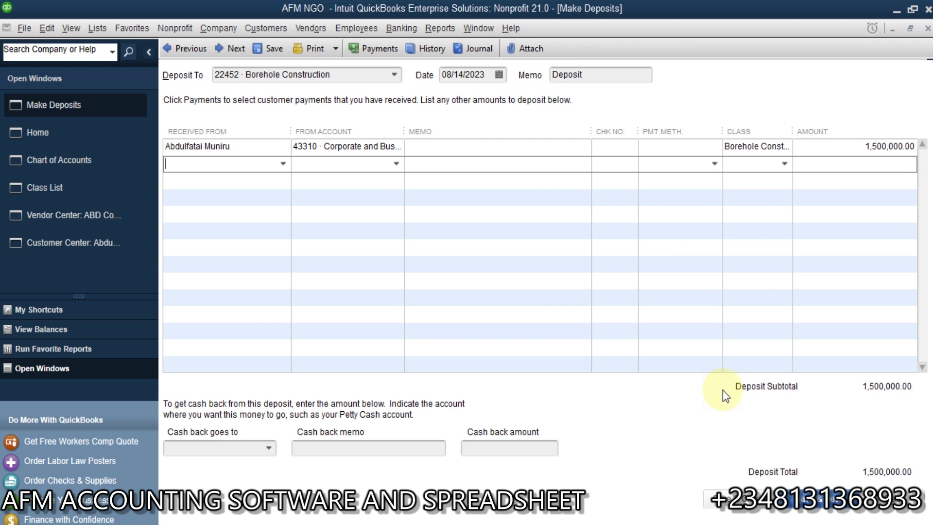
click(768, 508)
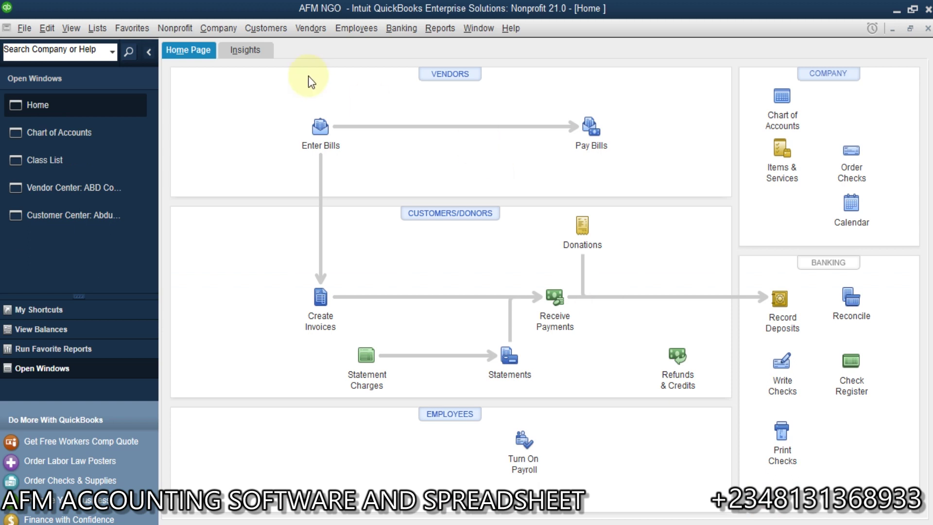
Open the Vendor Center, then close it and return to the Home page.
click(316, 28)
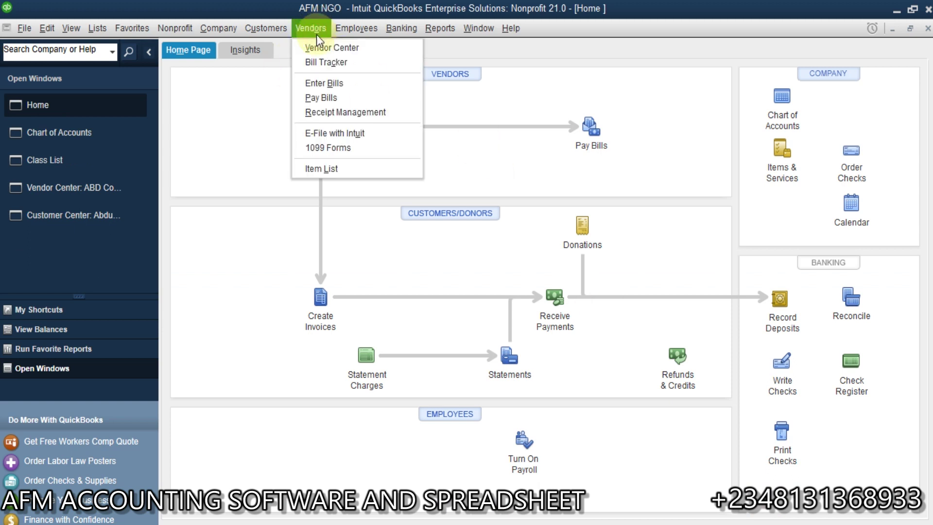
click(324, 50)
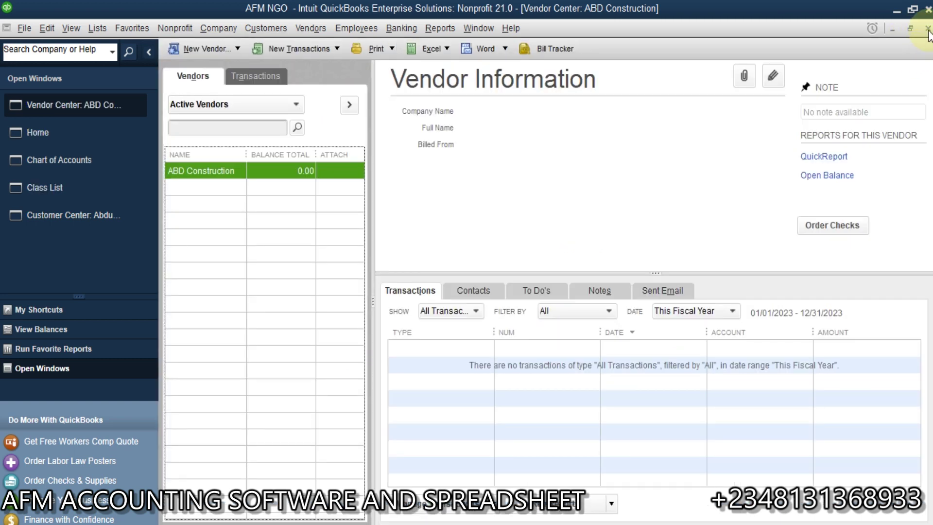
key(Escape)
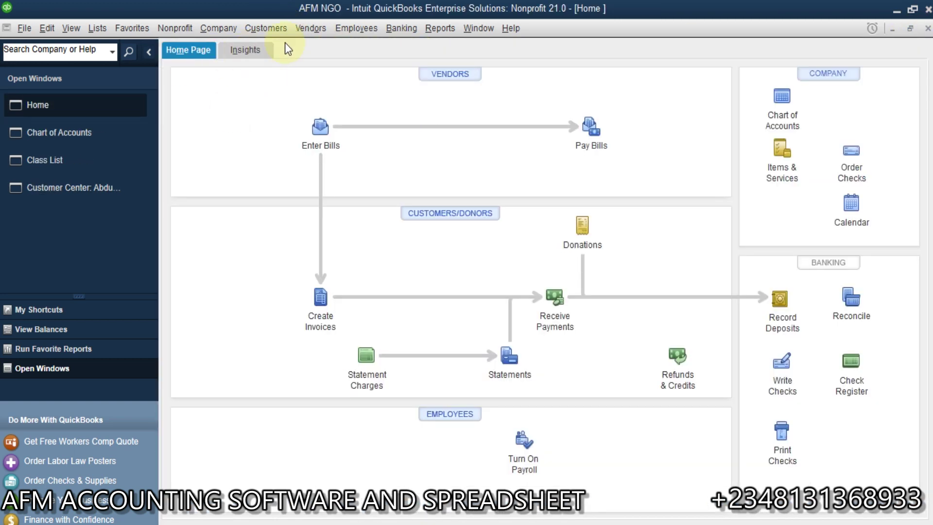
click(319, 28)
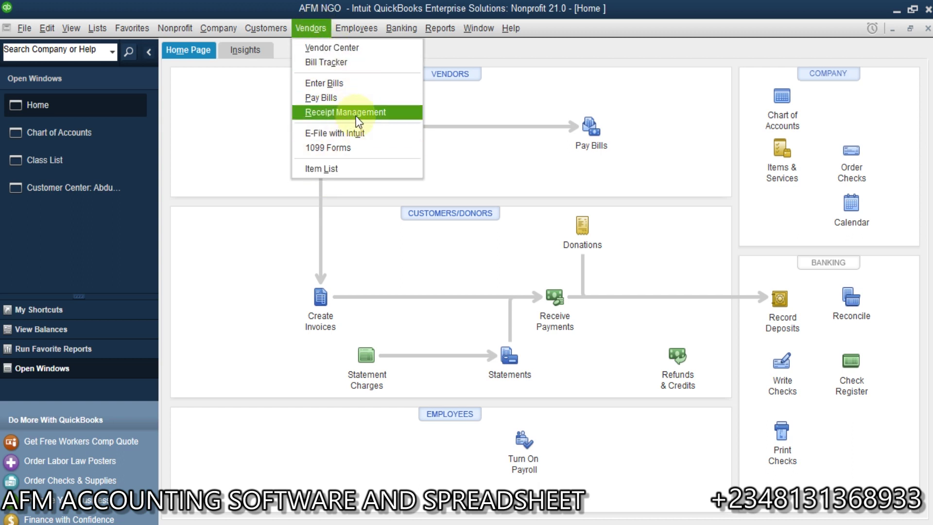
mouse_move(402, 30)
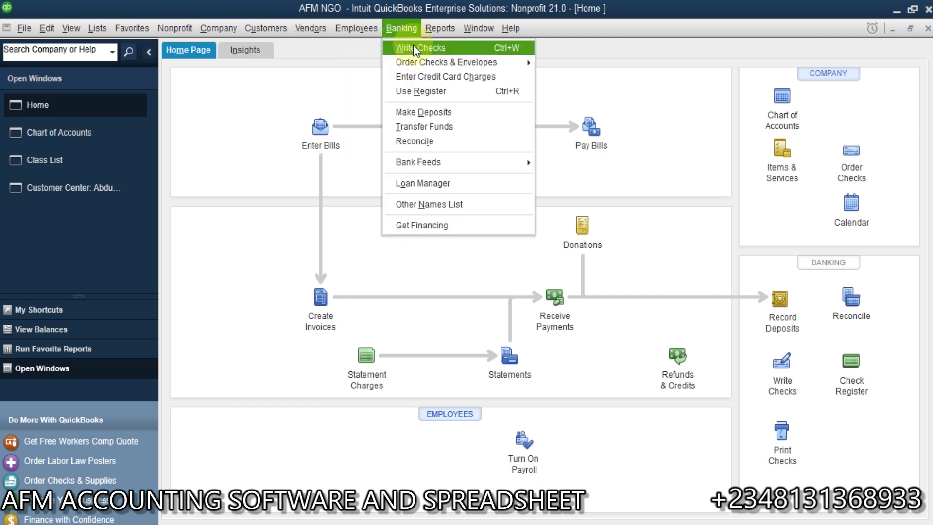
Start a check from 22452 Borehole Construction payable to ABD Construction.
click(413, 47)
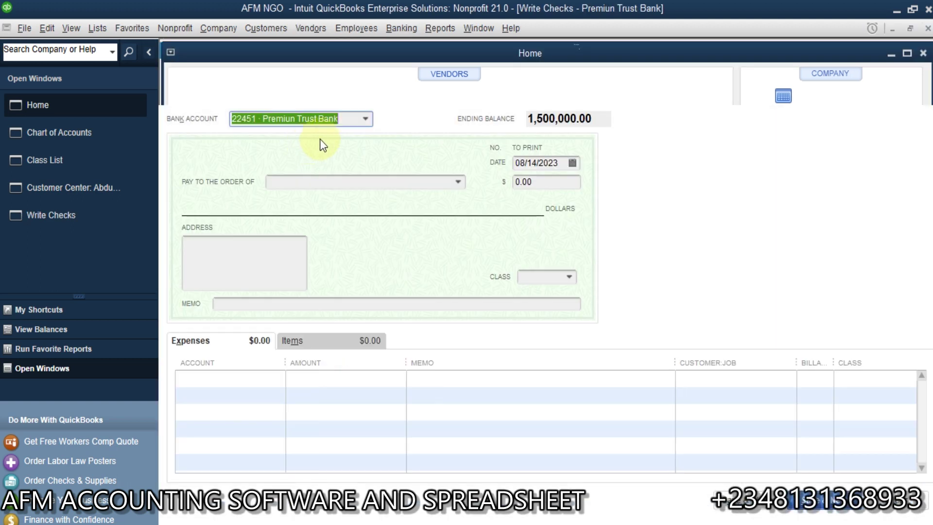
click(364, 119)
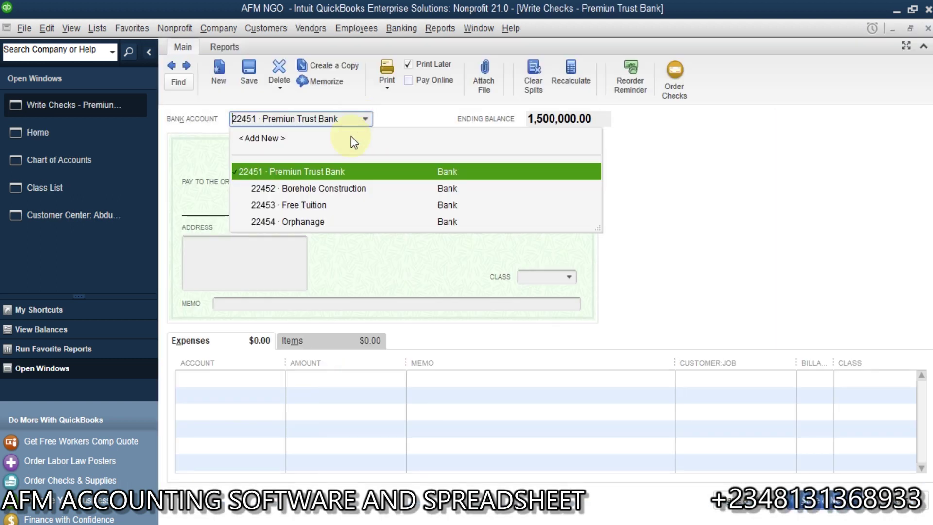
click(338, 190)
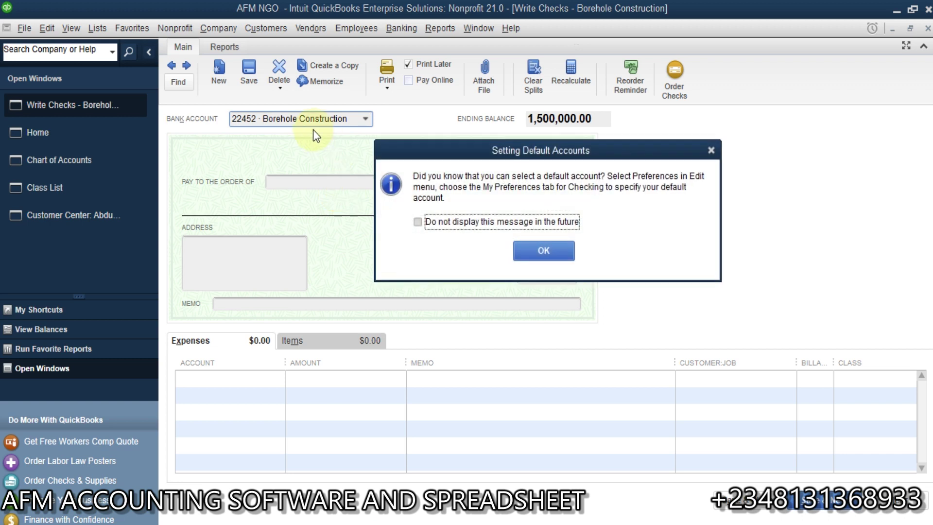
click(558, 250)
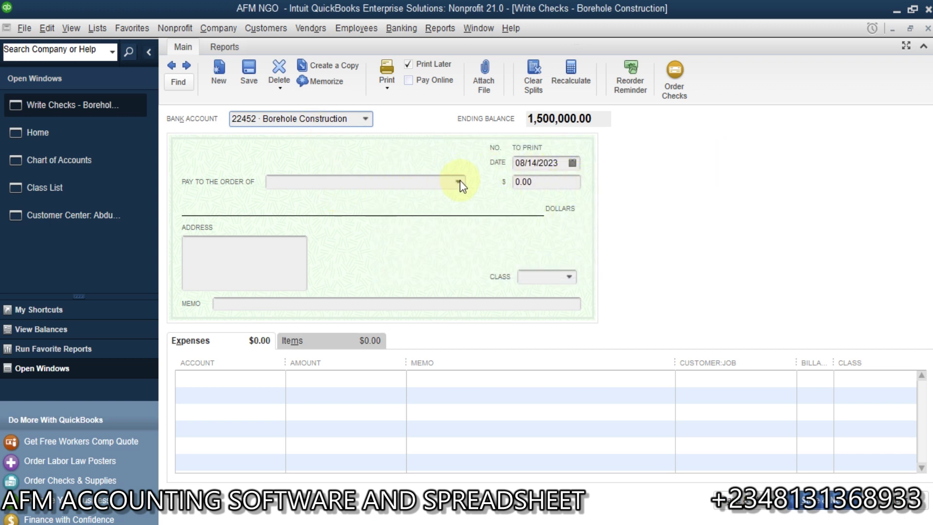
click(458, 183)
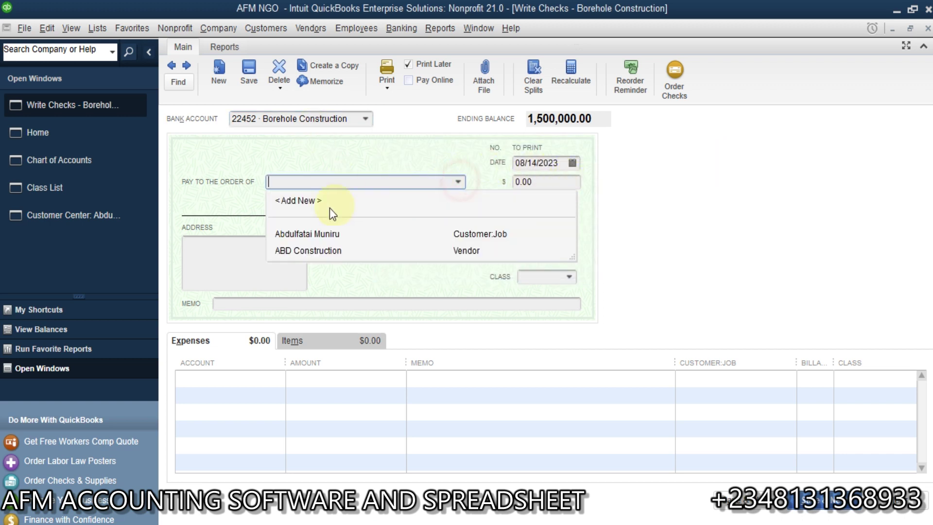
click(317, 249)
click(270, 180)
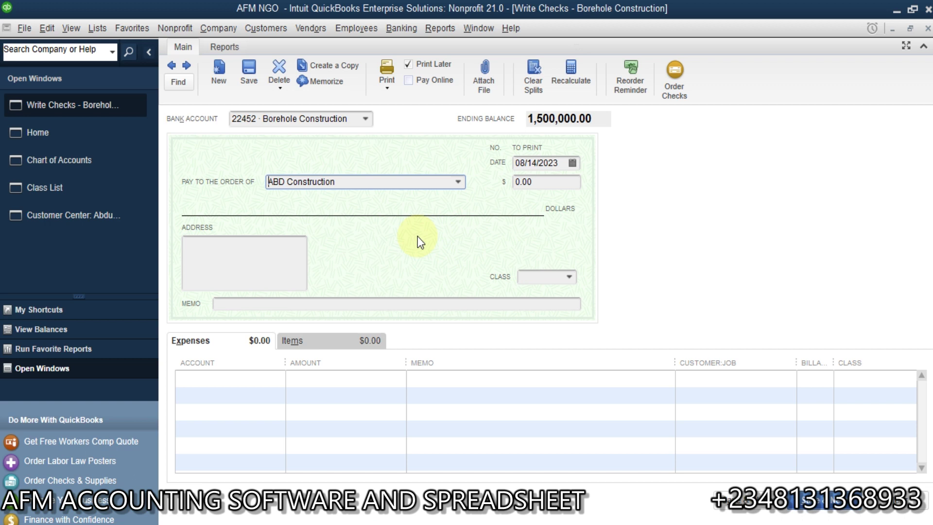
Add a 100,000 expense line to Outside Contract Services, classed Borehole Construction, and save the check.
click(246, 381)
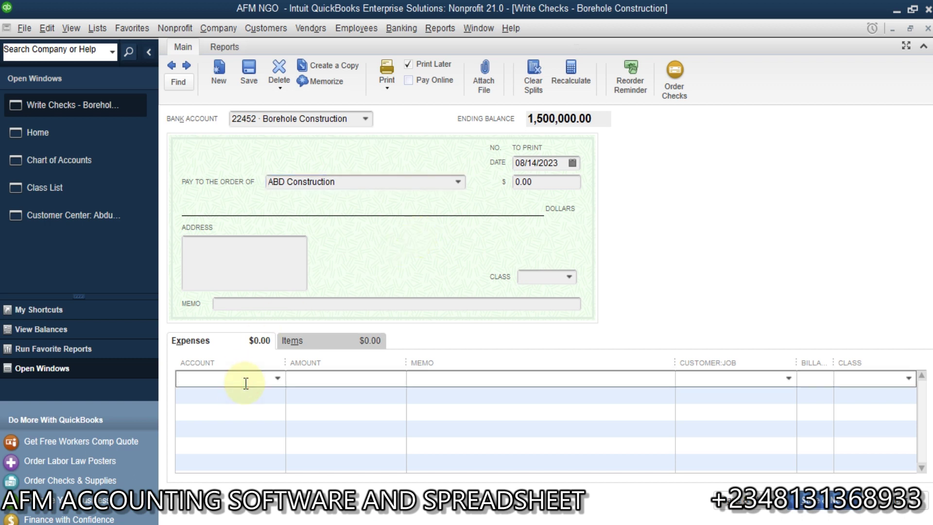
click(301, 341)
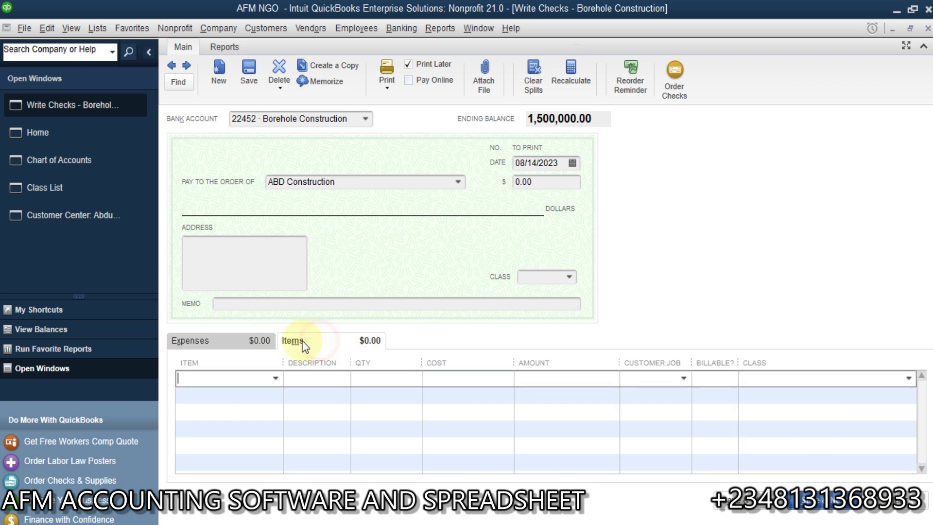
click(234, 340)
click(280, 378)
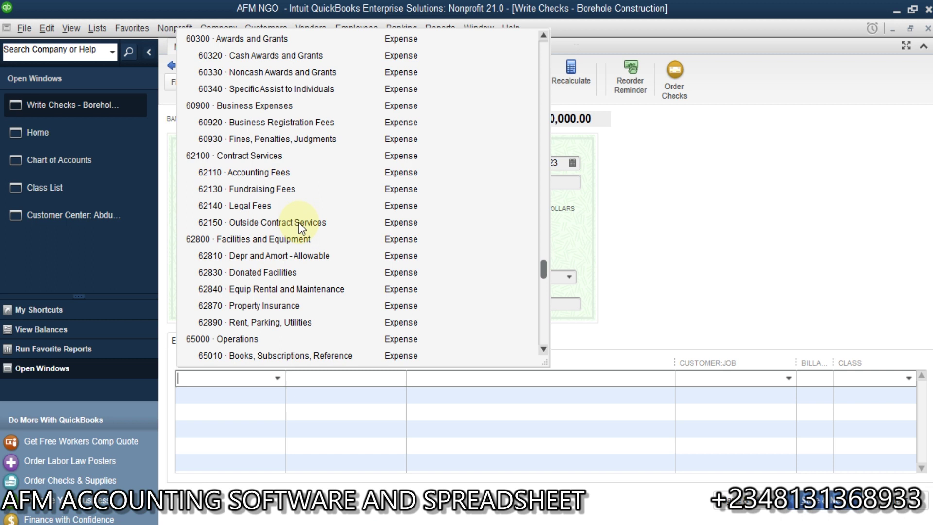
click(301, 223)
click(383, 379)
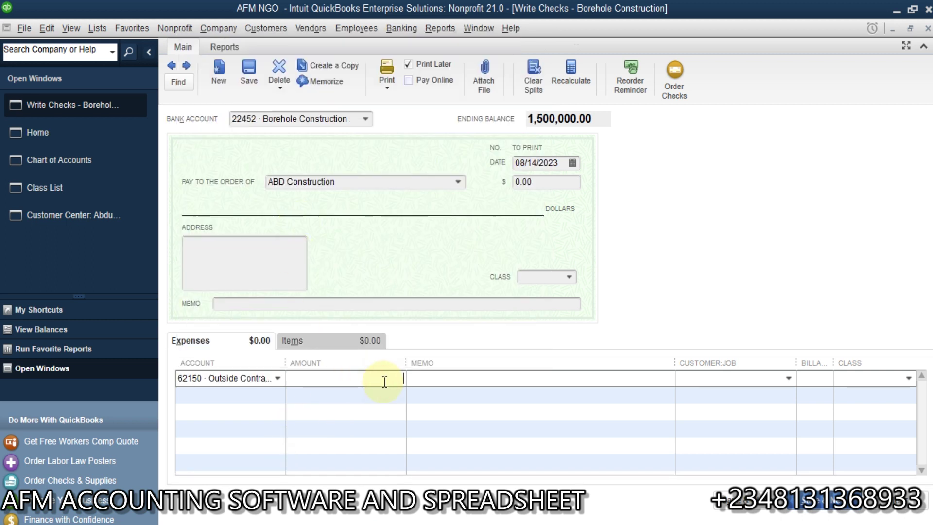
text(100,000)
key(Tab)
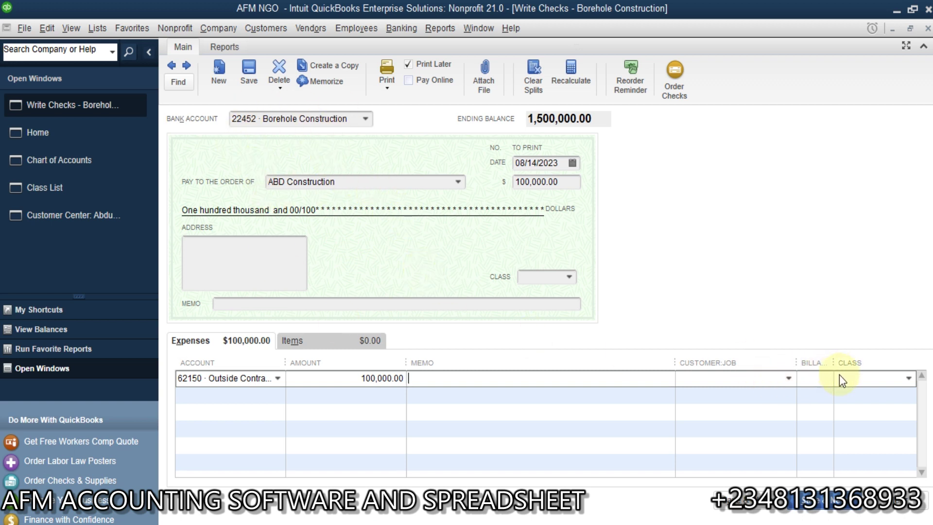
click(909, 379)
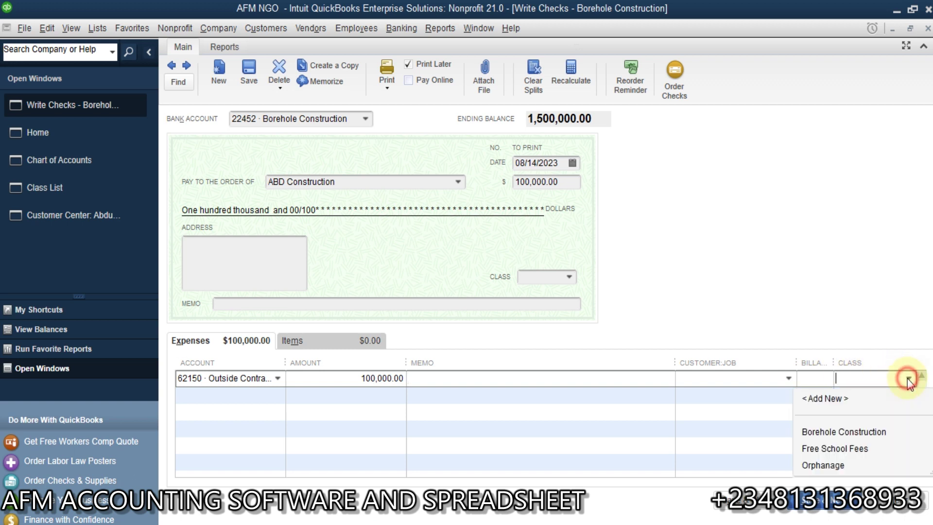
click(846, 432)
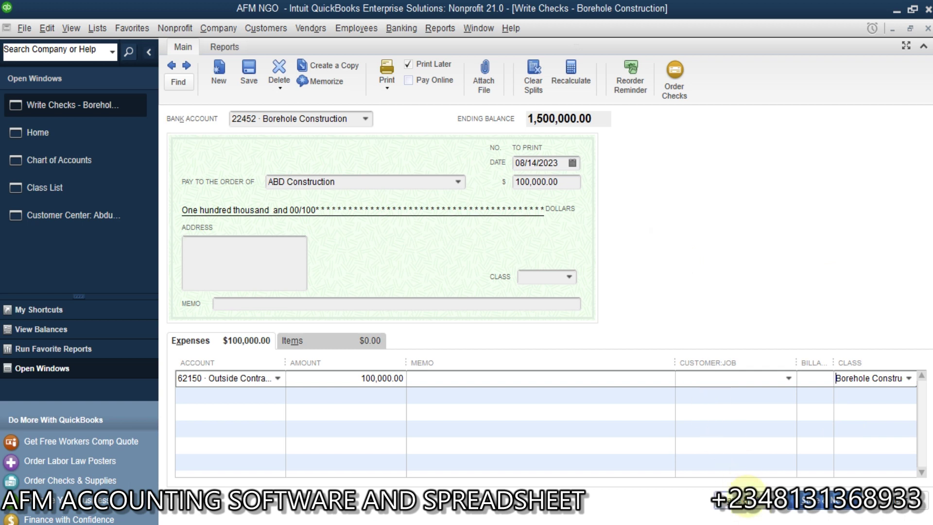
click(746, 493)
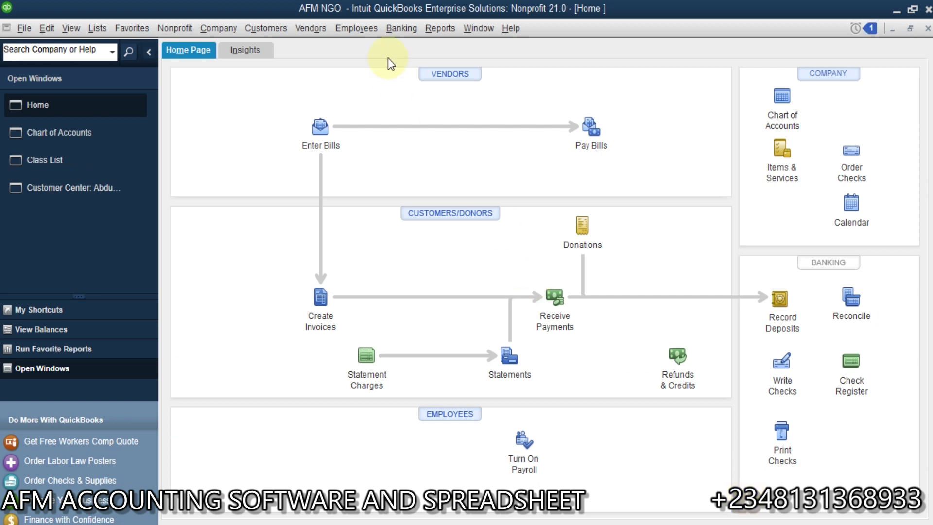
Run Profit & Loss by Class, showing Borehole Construction net income of 1,400,000.00.
click(444, 30)
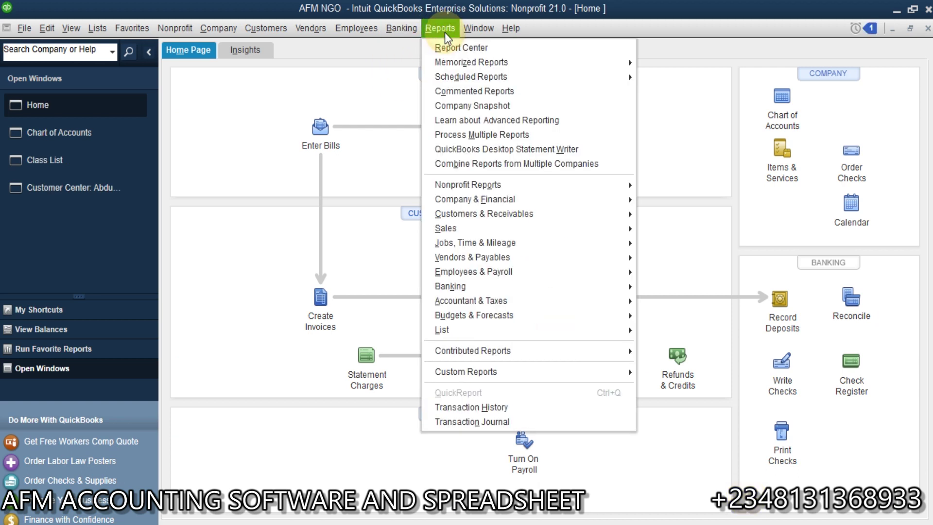
mouse_move(517, 187)
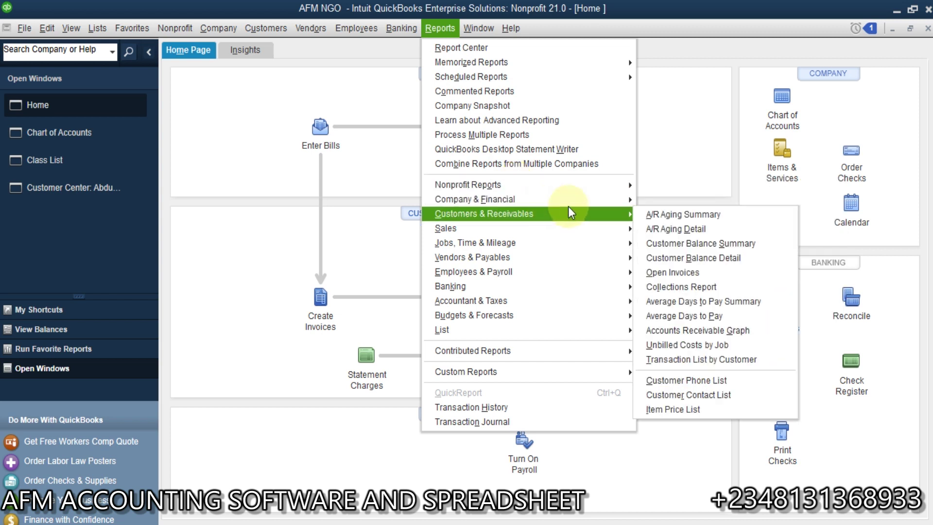
mouse_move(590, 209)
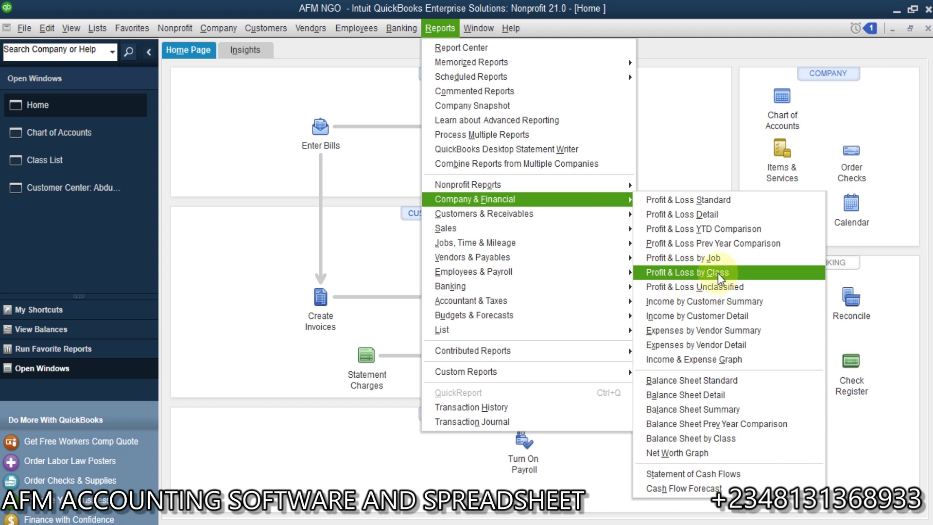
click(719, 273)
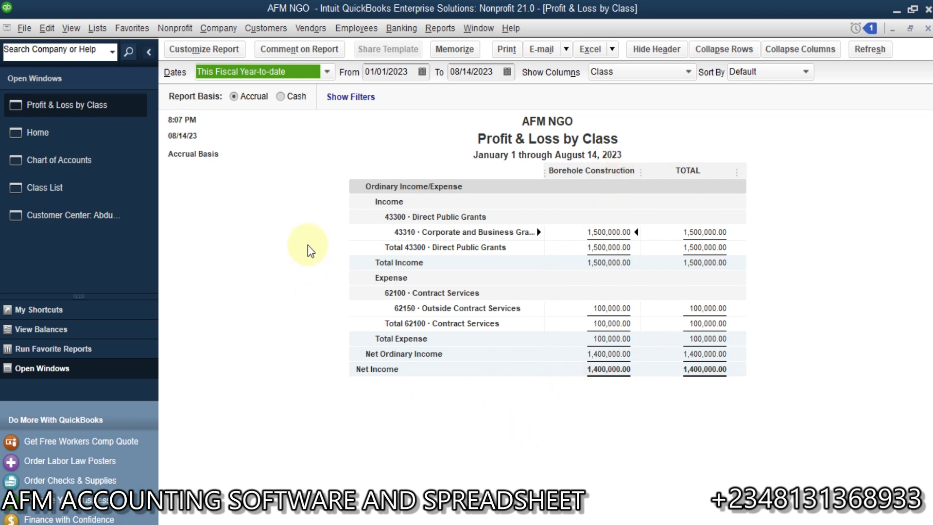
click(450, 29)
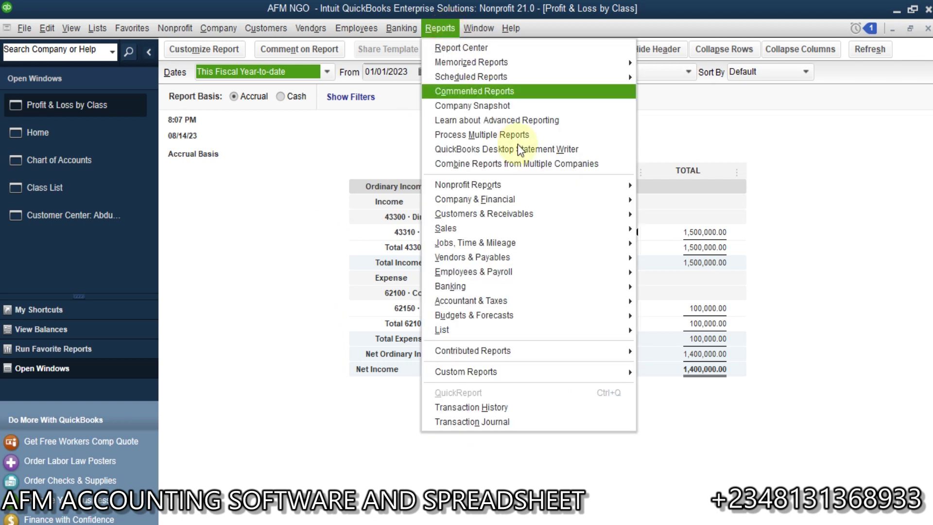
Open the standard Balance Sheet report.
mouse_move(597, 207)
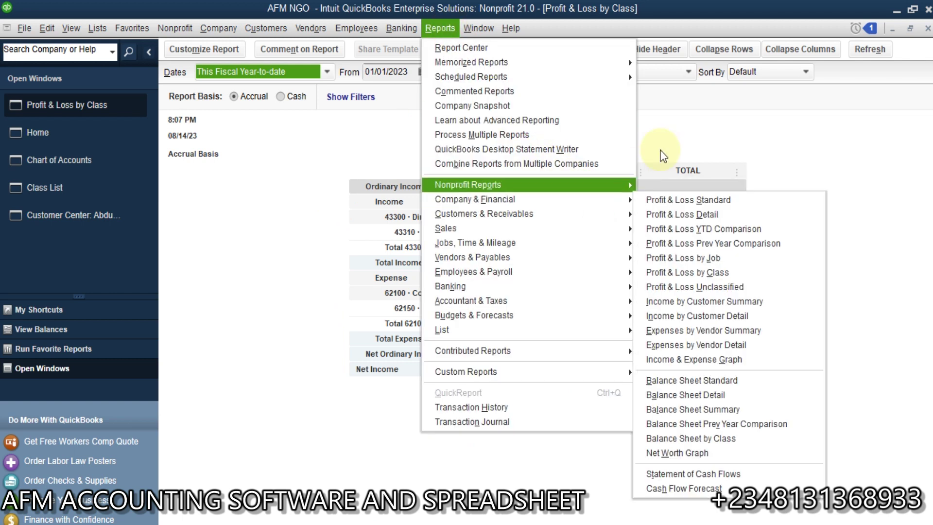
click(700, 118)
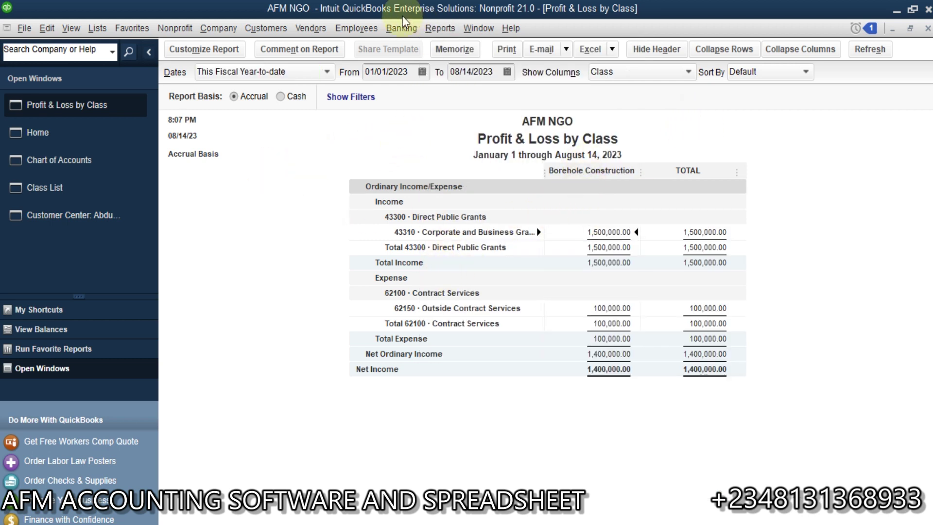
click(402, 29)
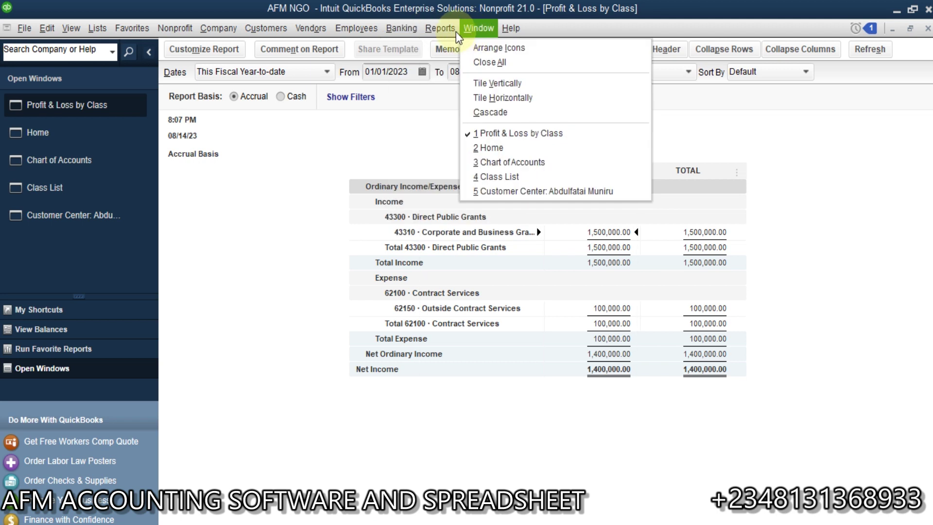
mouse_move(440, 28)
mouse_move(558, 192)
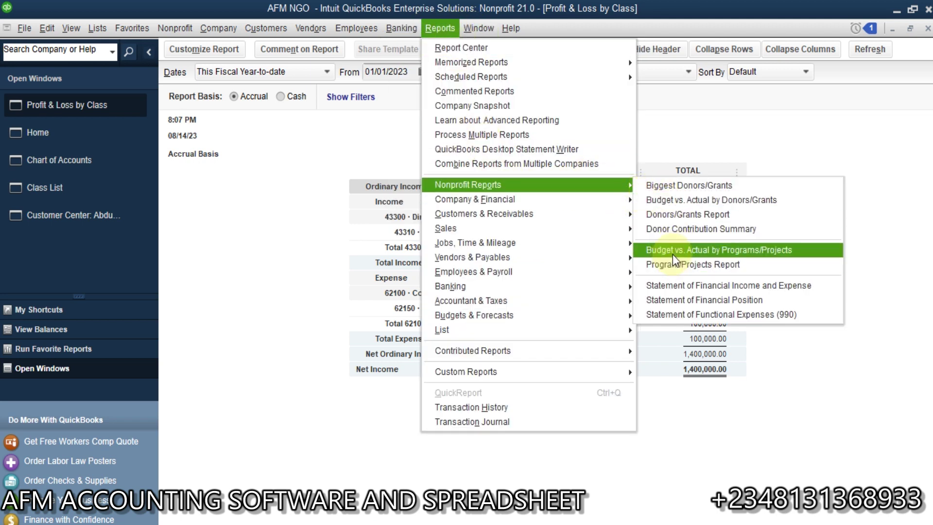
mouse_move(598, 200)
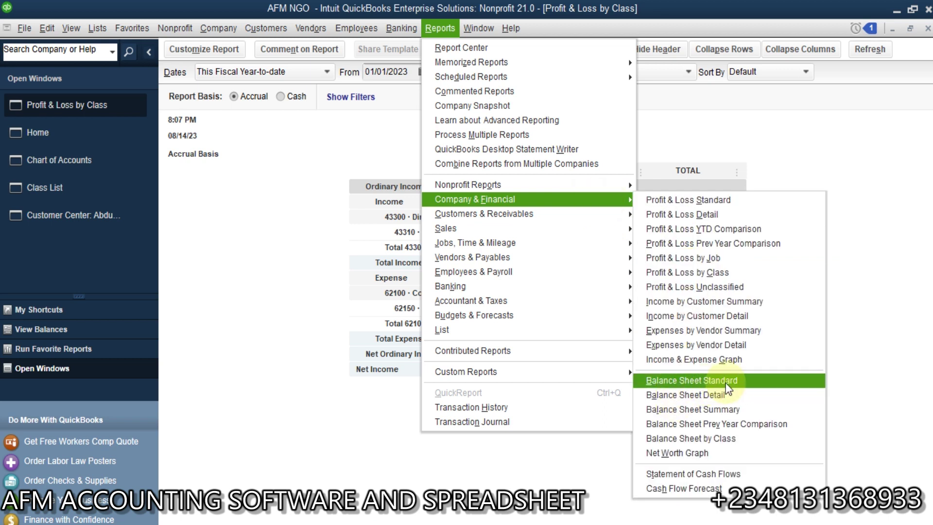
click(728, 382)
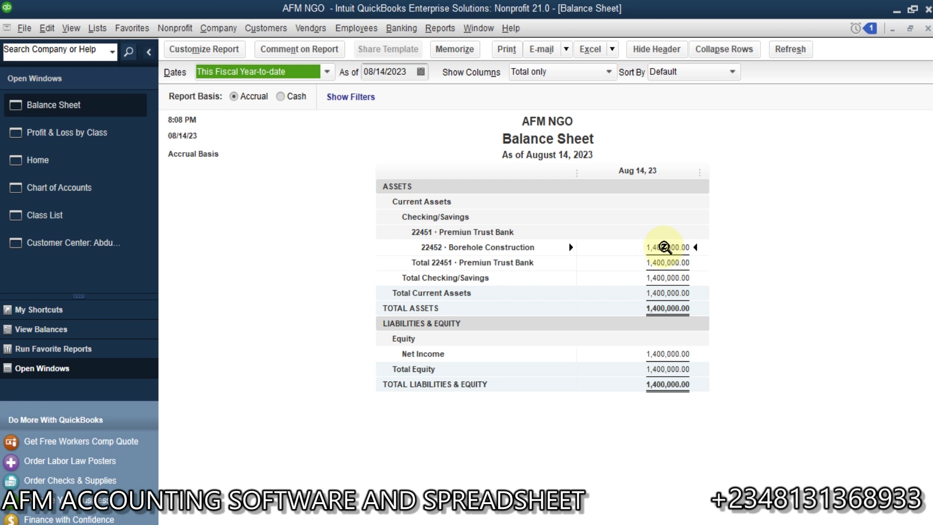
Drill into the Borehole Construction balance, then return to the Chart of Accounts.
double_click(665, 247)
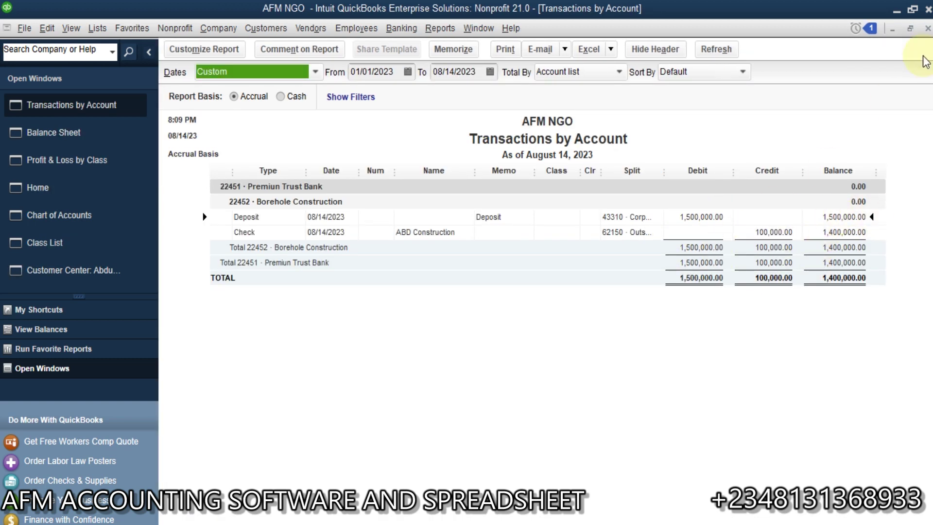
click(928, 28)
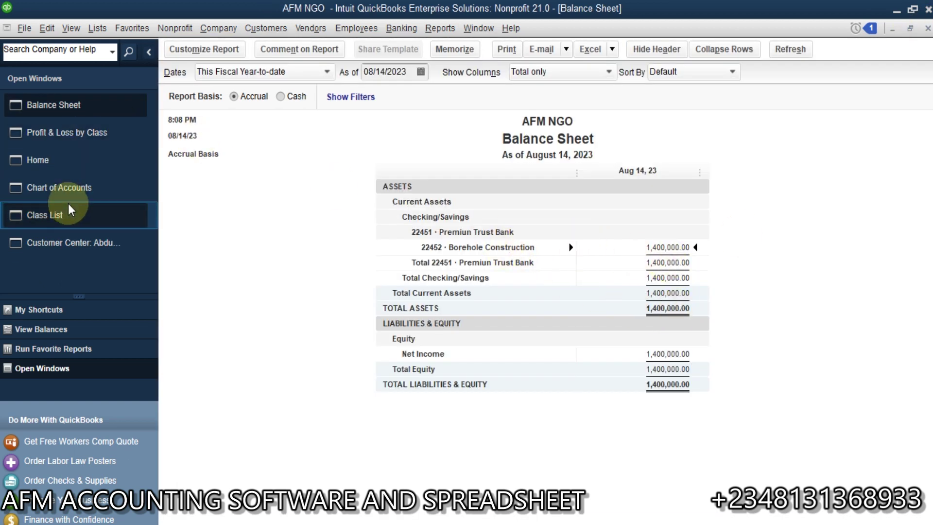
click(76, 188)
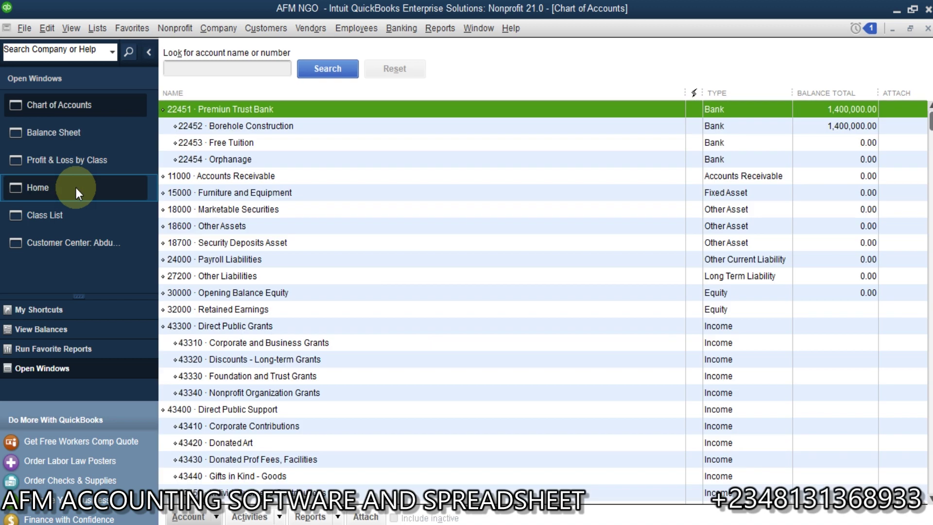
click(930, 107)
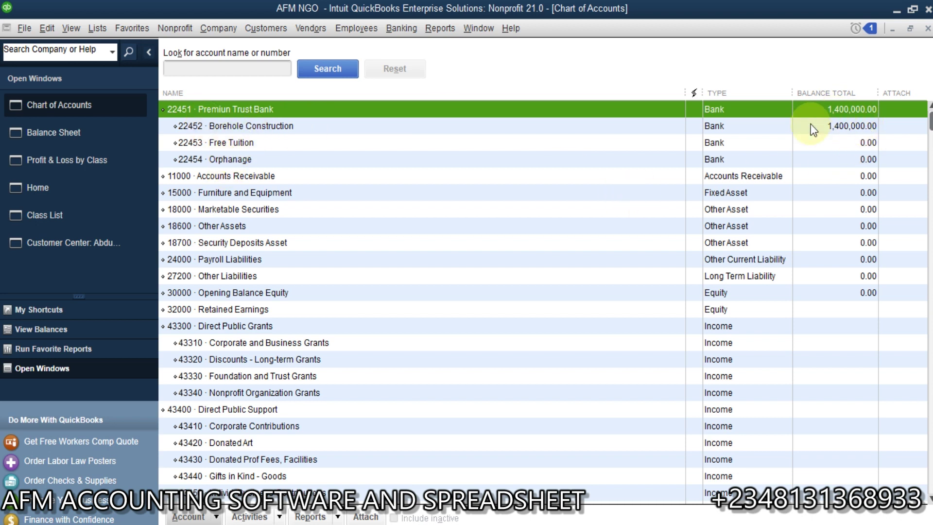
Run the Biggest Donors/Grants nonprofit report for fiscal year to date, totalling 0.00.
click(440, 30)
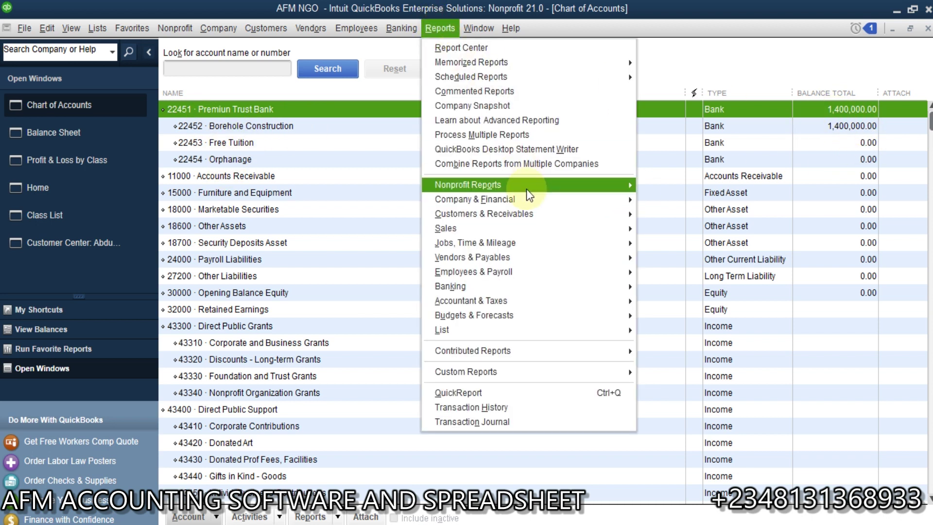
mouse_move(604, 187)
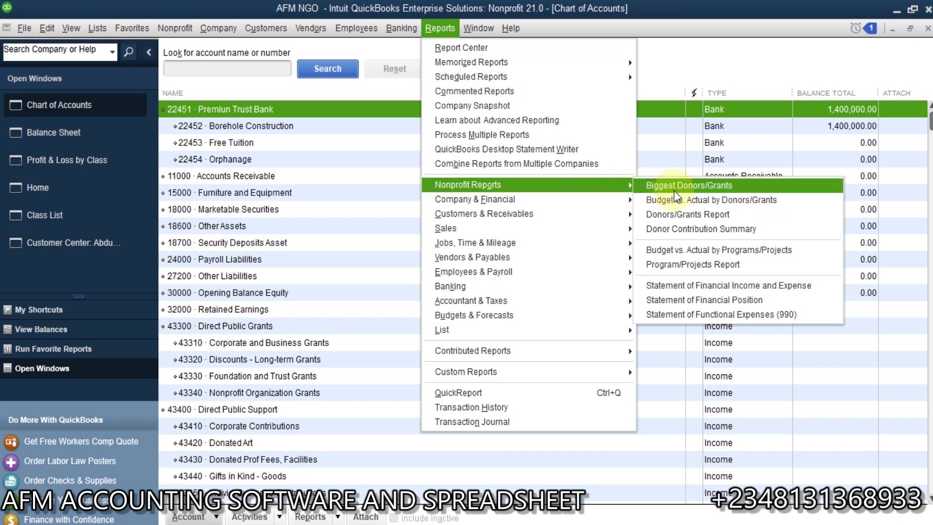
click(688, 186)
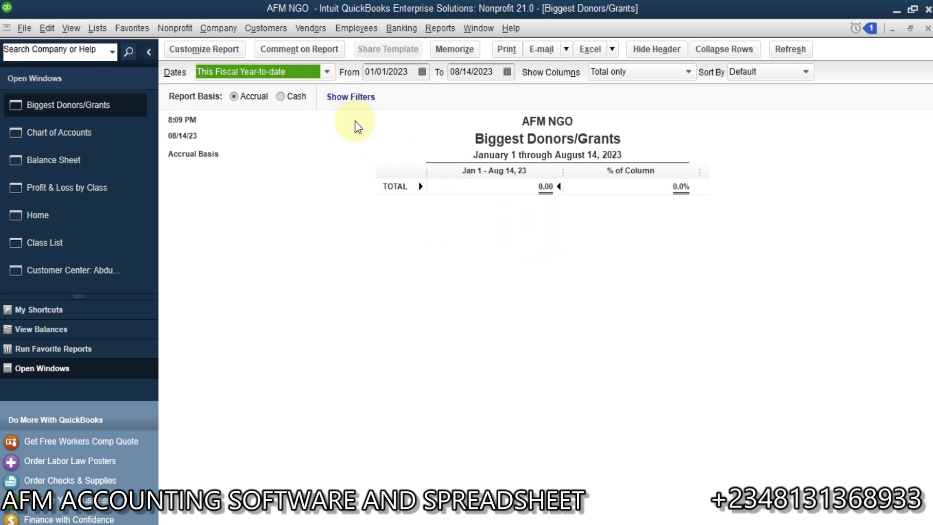
click(442, 29)
mouse_move(579, 185)
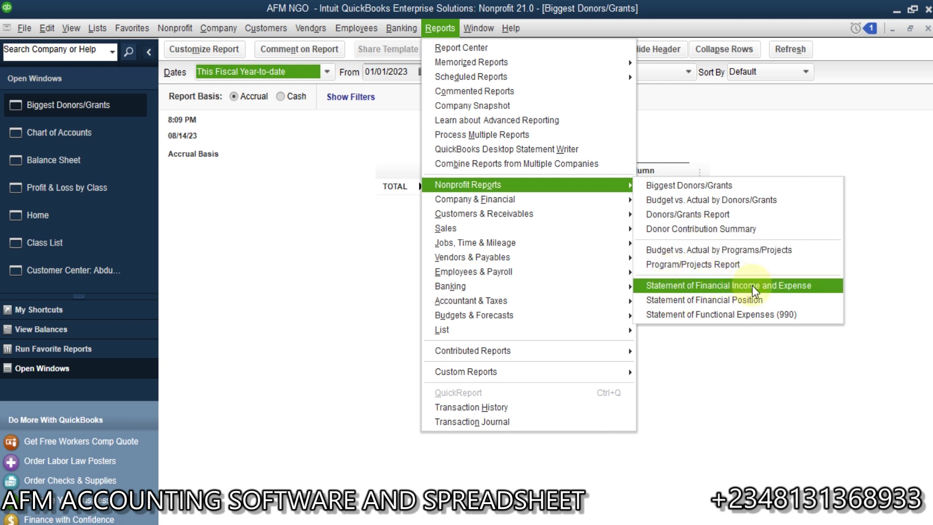
Open the Statement of Financial Income and Expense and the Statement of Functional Expenses (990).
click(754, 290)
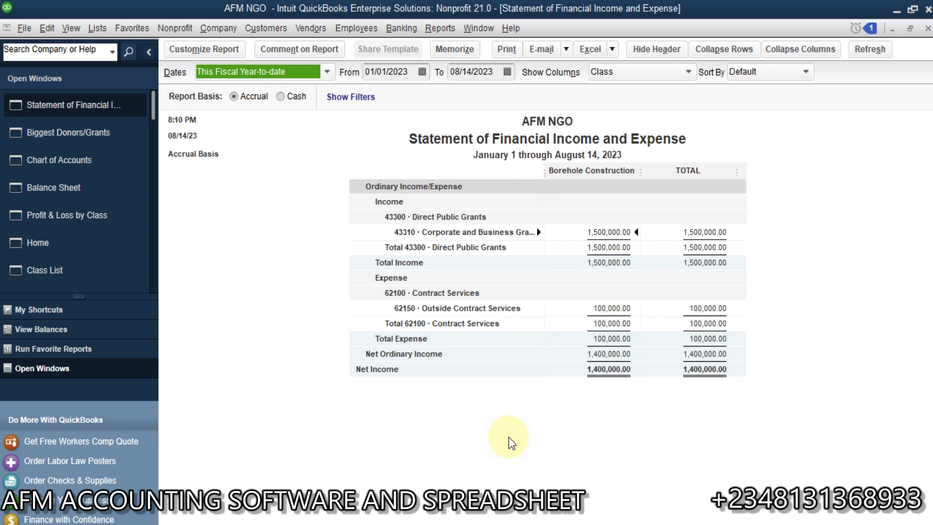
click(438, 27)
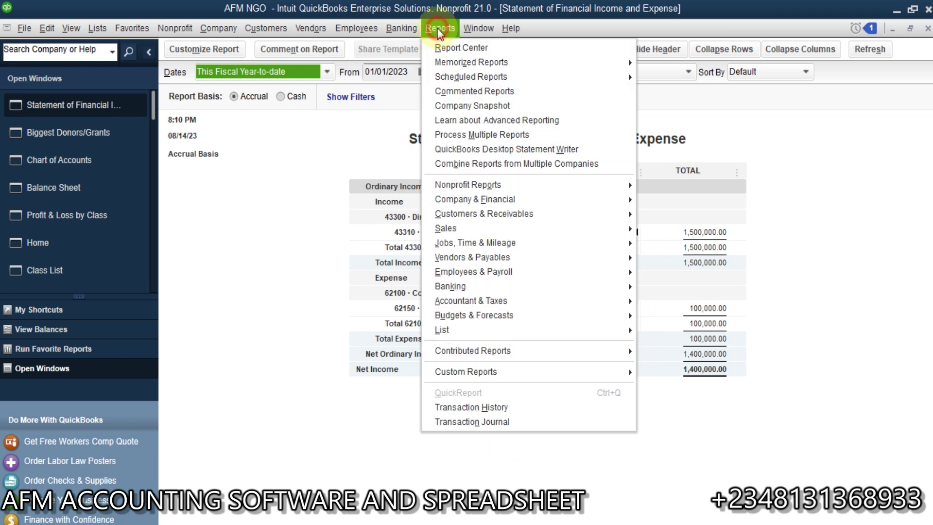
mouse_move(622, 186)
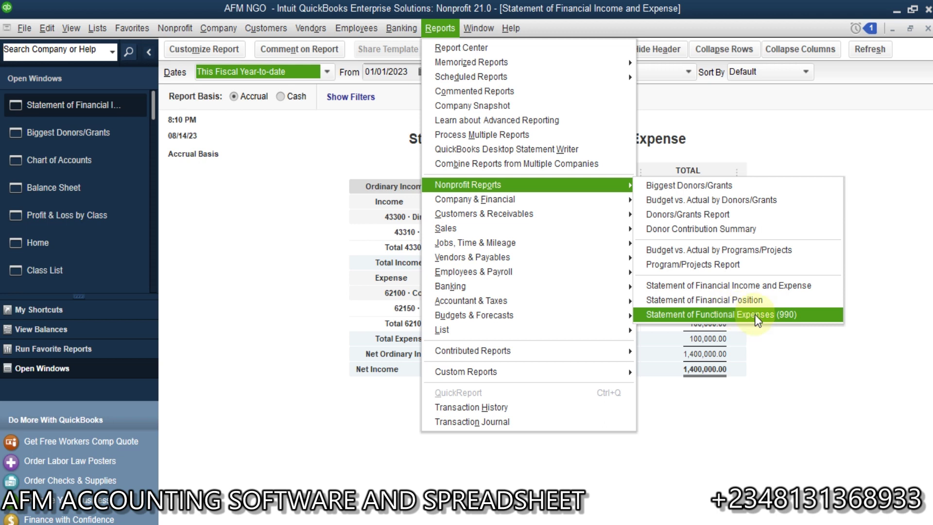
click(751, 315)
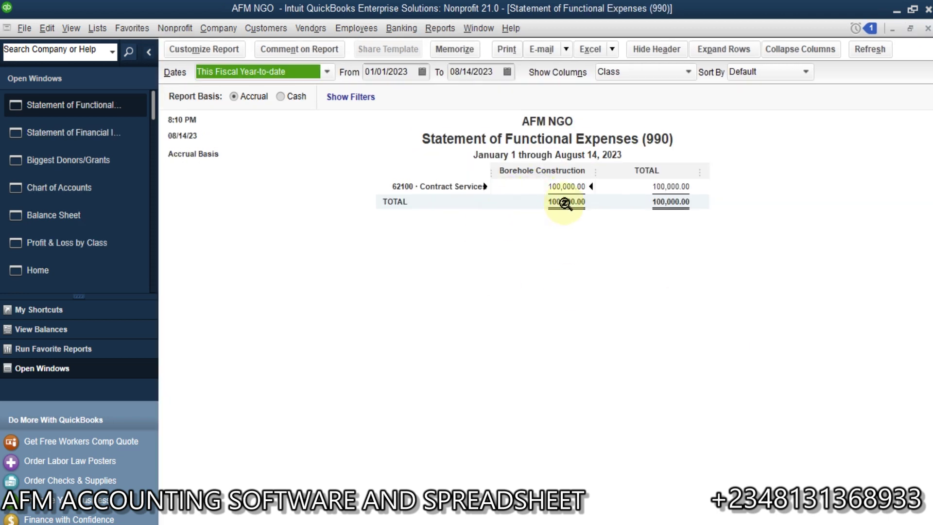
View the Statement of Financial Position, then close it and the Functional Expenses (990) report.
click(442, 34)
mouse_move(604, 190)
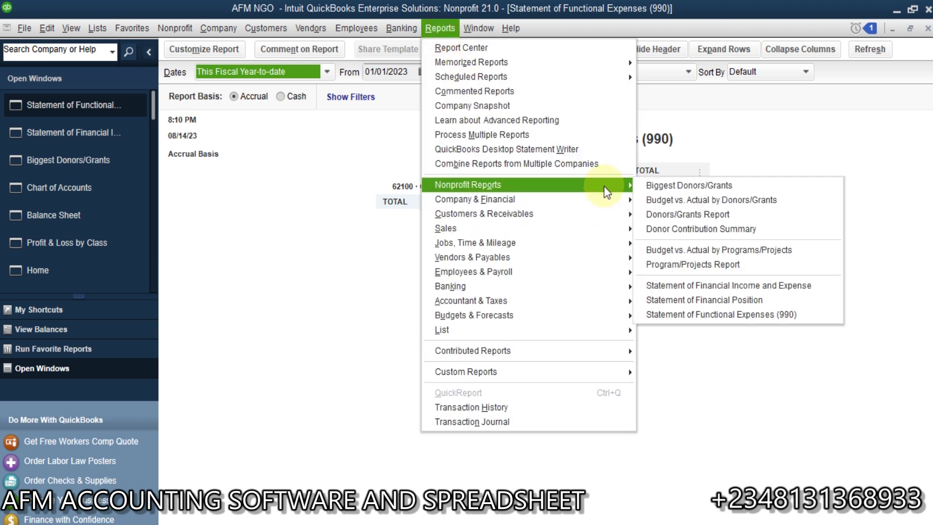
click(759, 299)
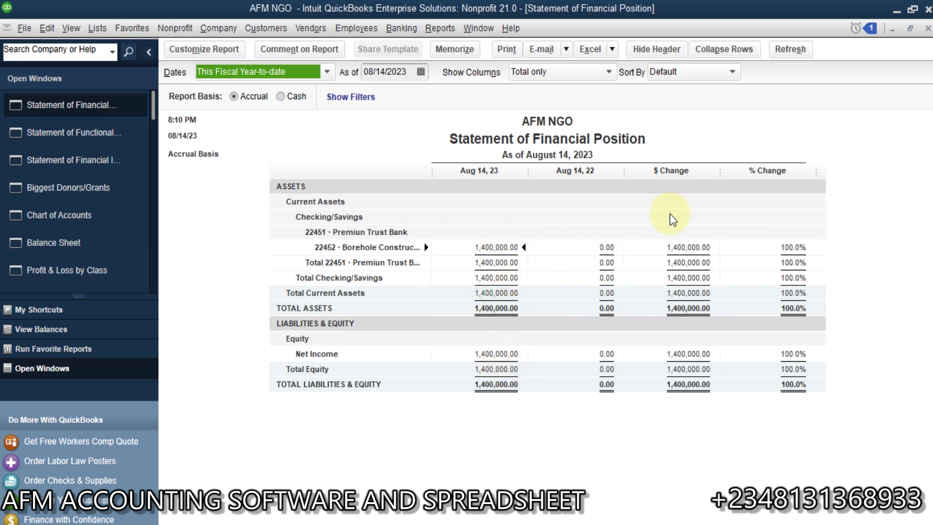
click(928, 29)
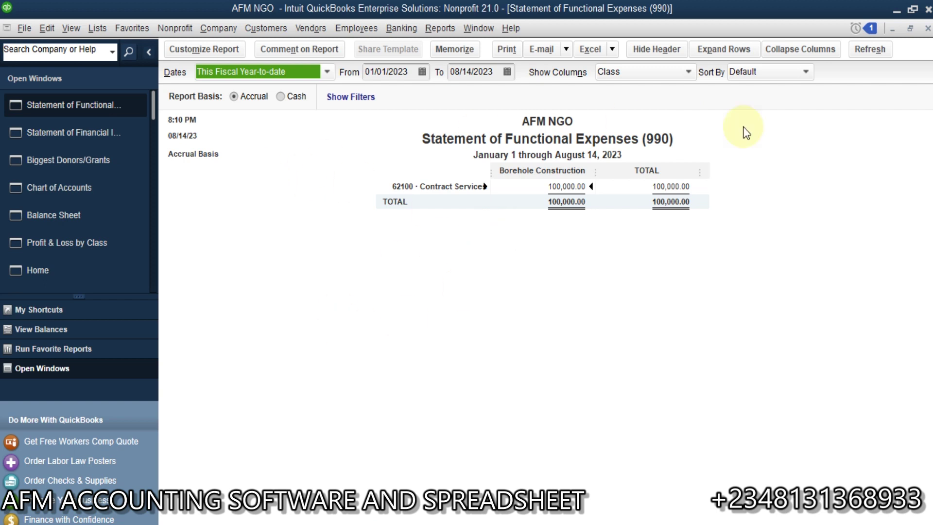
click(928, 28)
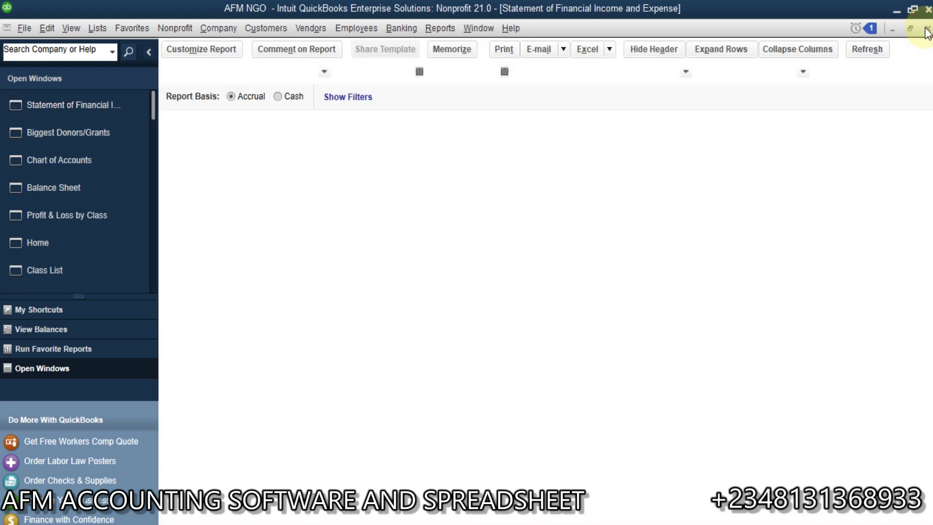
Close the open reports, Chart of Accounts, Home page, Class List and Customer Center.
click(927, 29)
click(927, 29)
click(928, 28)
click(927, 29)
click(928, 29)
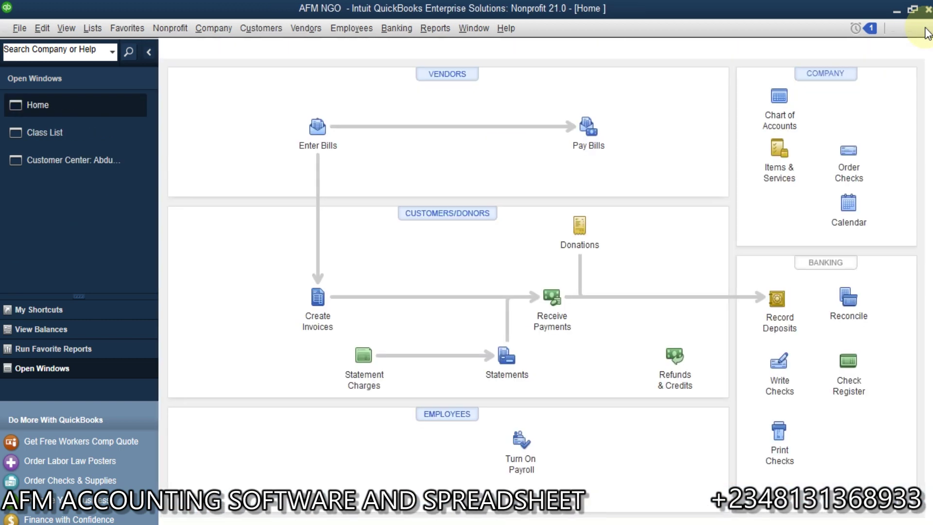
click(928, 28)
click(928, 28)
click(928, 28)
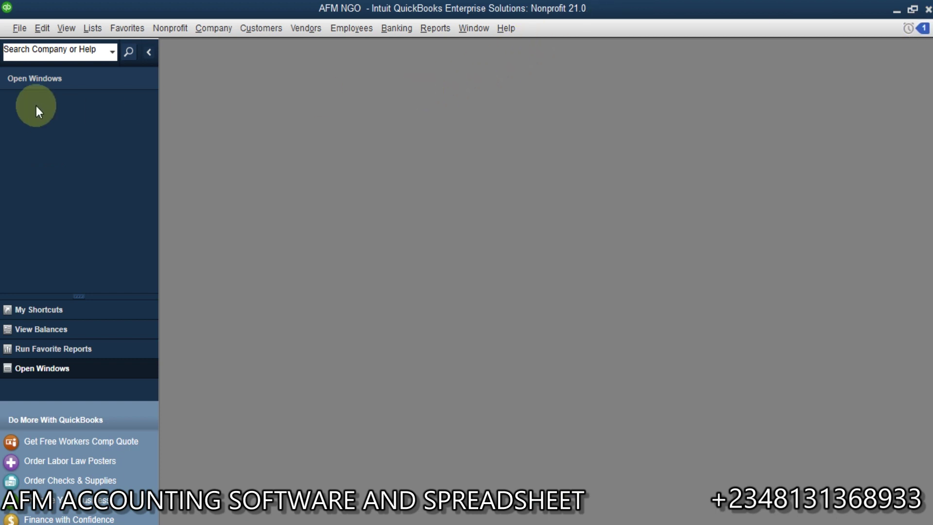
Reopen the Home page from My Shortcuts and maximize it to fill the workspace.
click(64, 312)
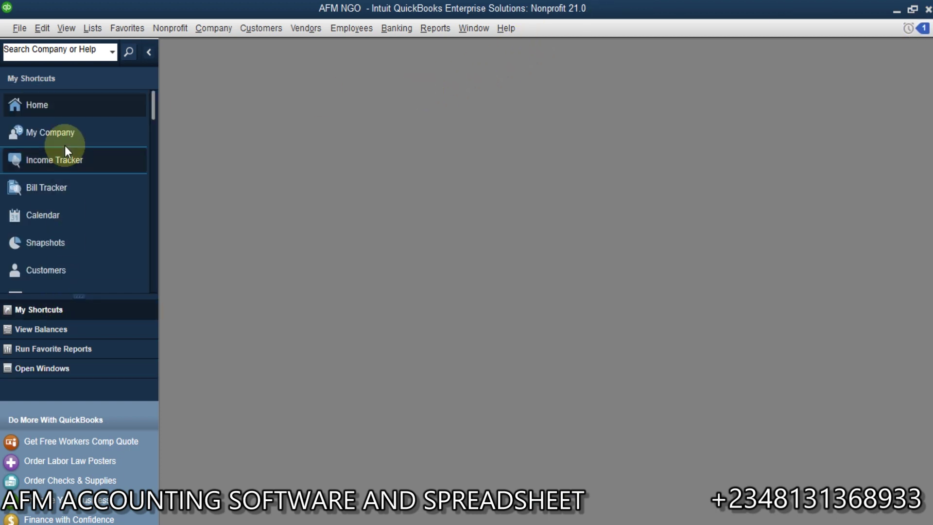
click(77, 106)
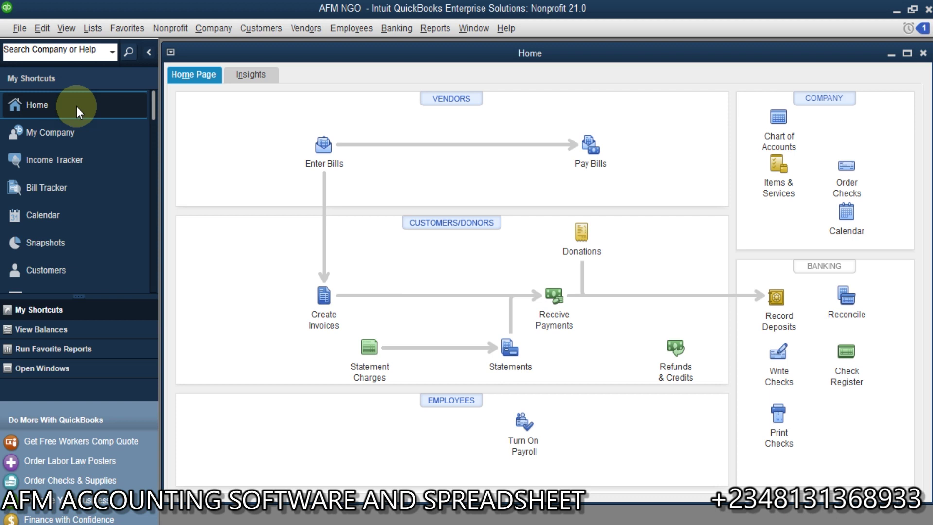
click(907, 52)
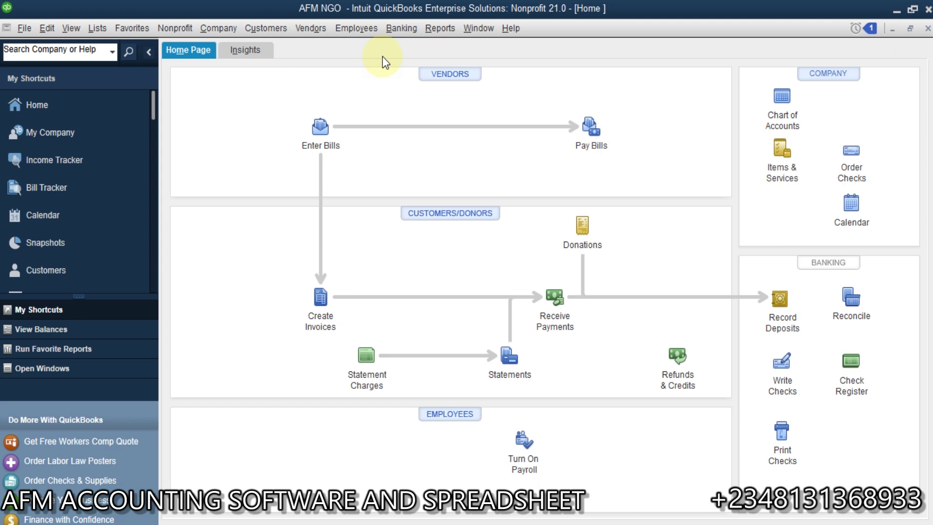
click(434, 31)
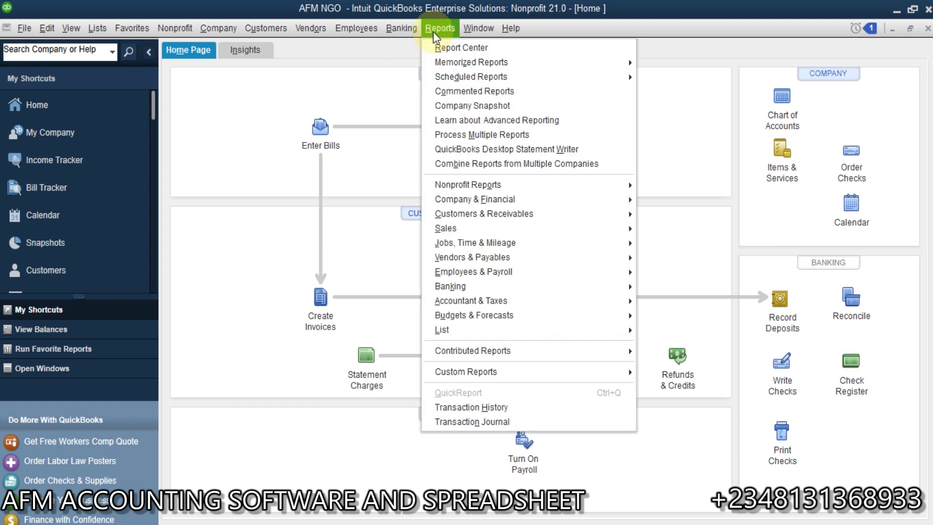
mouse_move(617, 185)
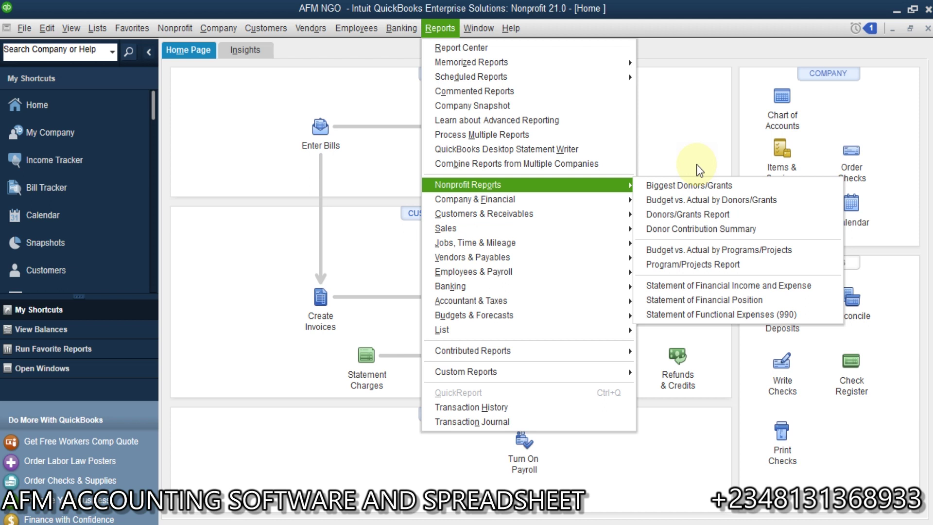
click(696, 164)
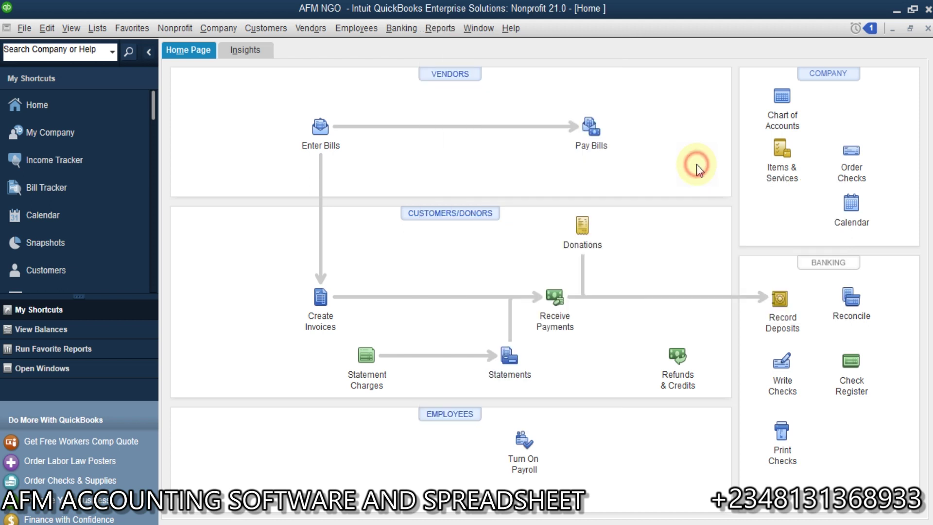